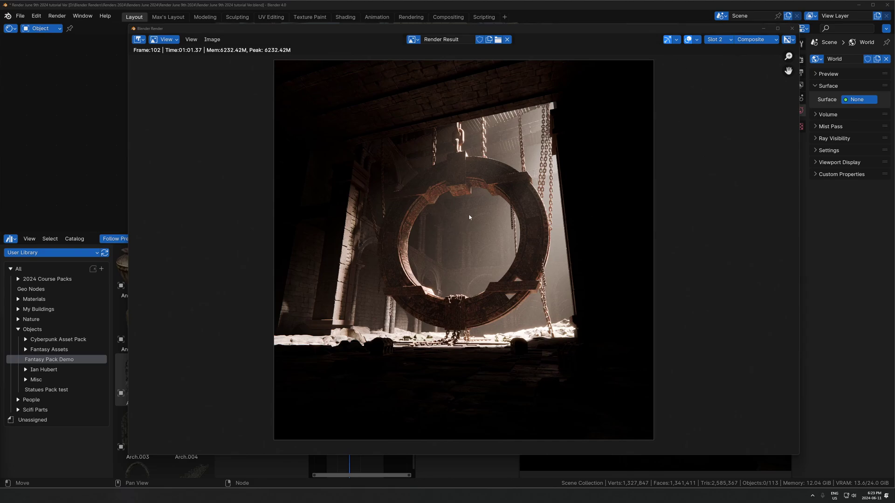
- Compare the renders in Slot 1 and Slot 2 by alternating between them, and close the render window
click(721, 43)
click(717, 50)
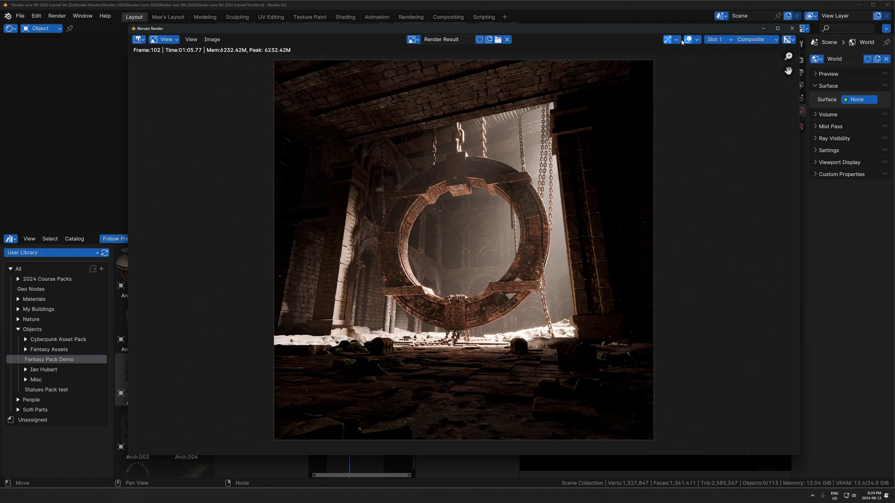
click(716, 43)
click(717, 59)
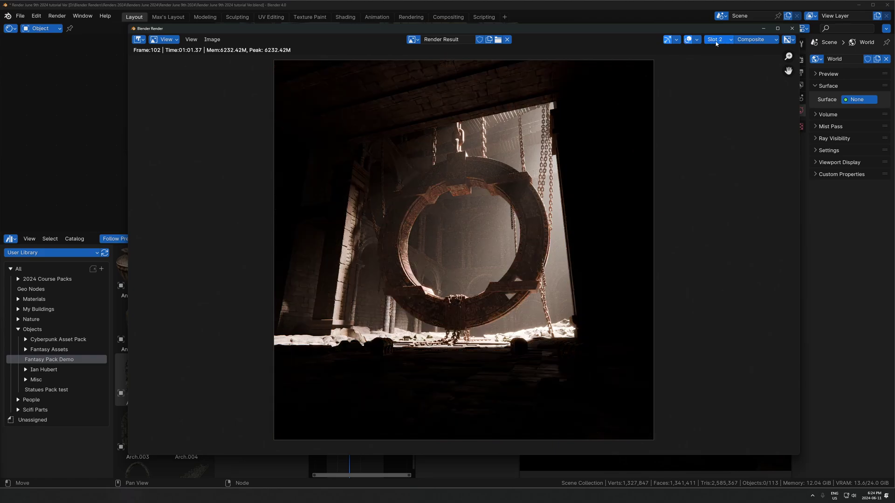
click(717, 42)
click(717, 50)
click(716, 43)
click(717, 59)
click(717, 41)
click(716, 50)
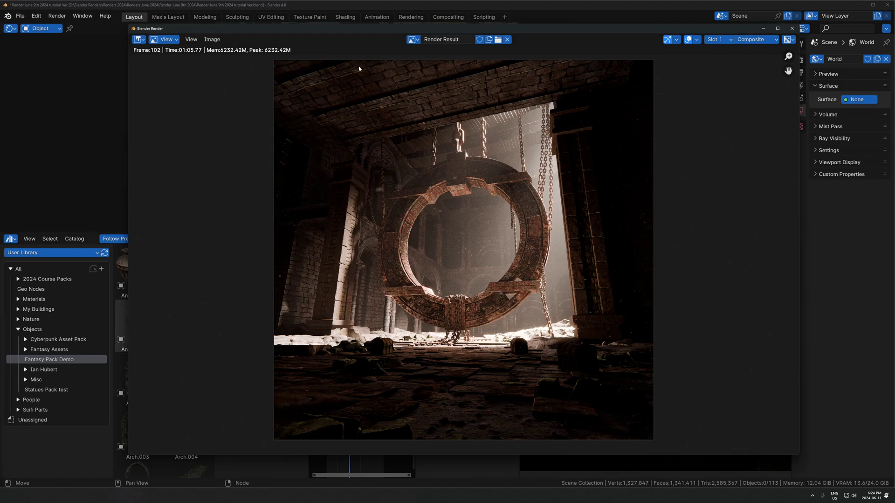
click(717, 39)
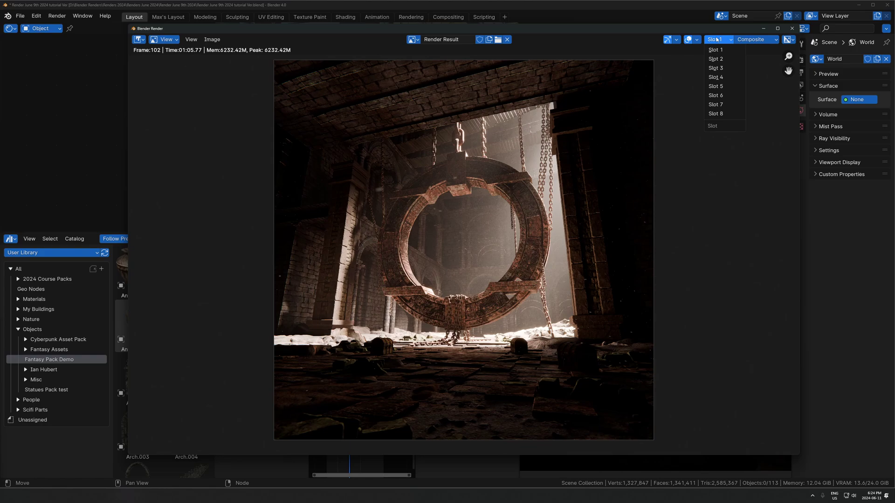
click(716, 59)
click(717, 39)
click(716, 49)
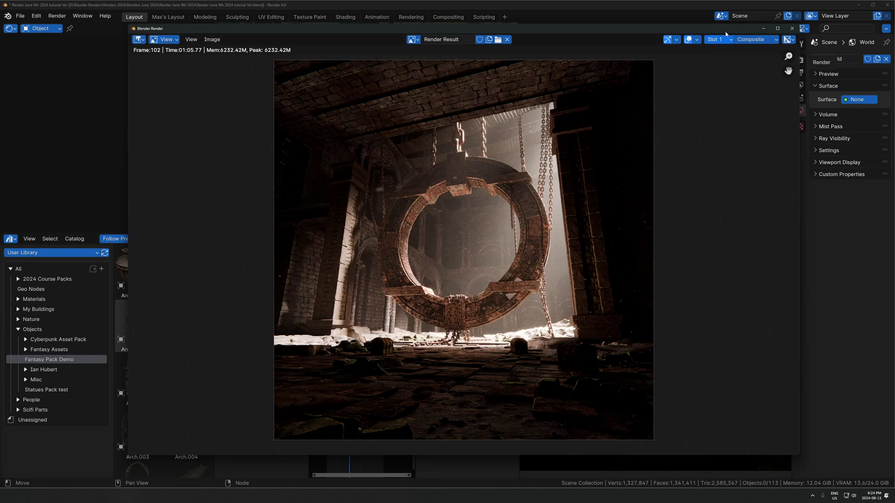
click(723, 41)
click(722, 59)
click(721, 40)
click(721, 50)
click(722, 39)
click(722, 59)
key(Escape)
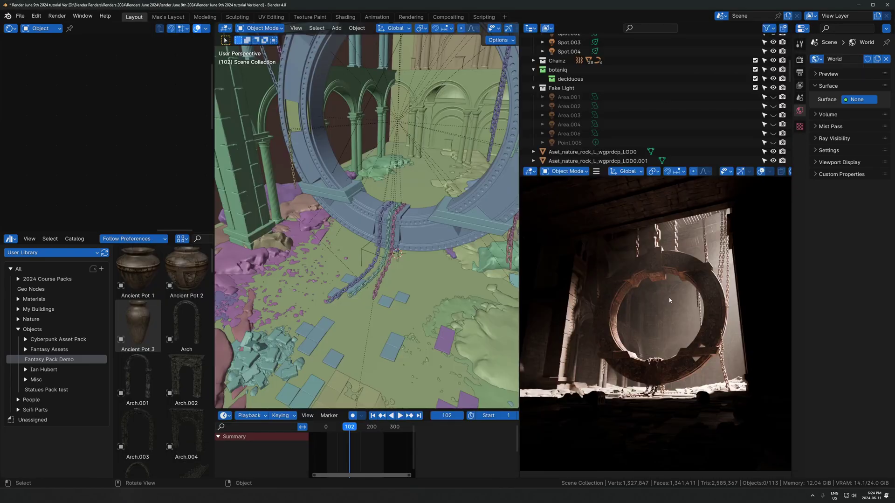
- Examine the lit scene from outside the camera in both viewports, and return the rendered viewport to the camera view
middle_drag(655, 288, 686, 358)
scroll(694, 275, up, 1)
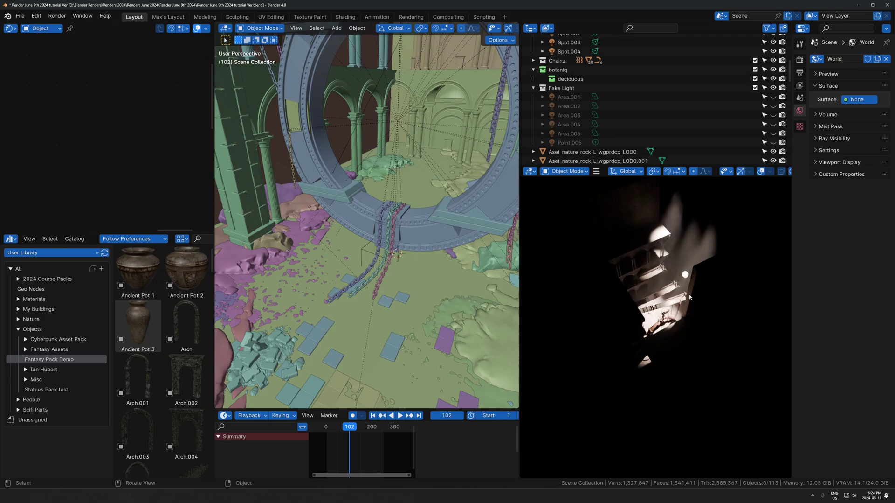
shift+middle_drag(693, 265, 696, 310)
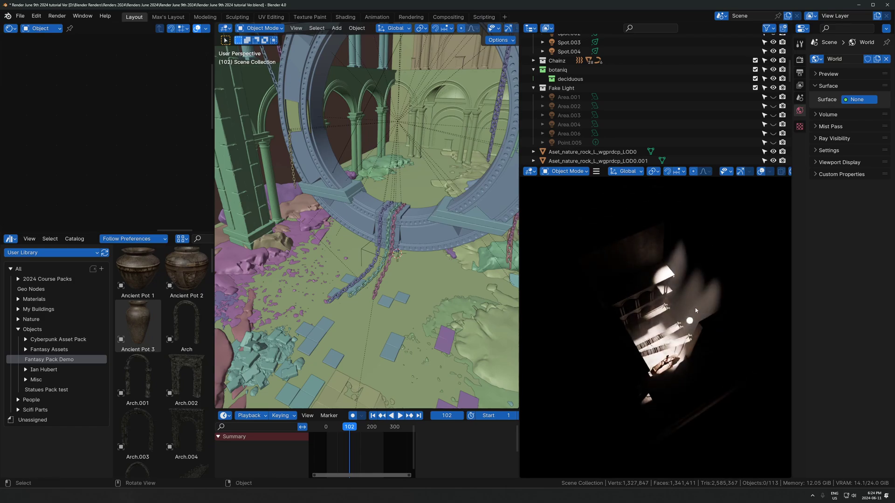
scroll(696, 310, up, 4)
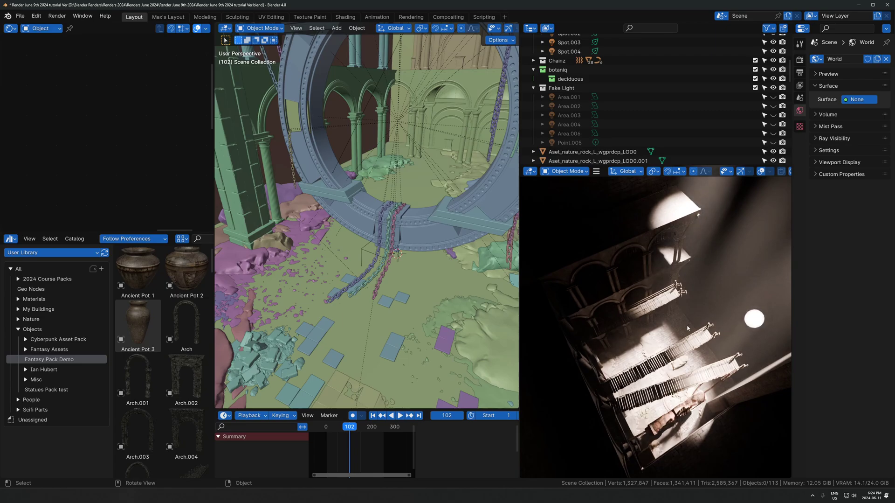
shift+middle_drag(687, 326, 680, 299)
scroll(701, 287, up, 2)
scroll(412, 177, down, 8)
middle_drag(411, 177, 376, 246)
scroll(690, 285, down, 6)
middle_drag(686, 287, 704, 275)
scroll(705, 273, up, 4)
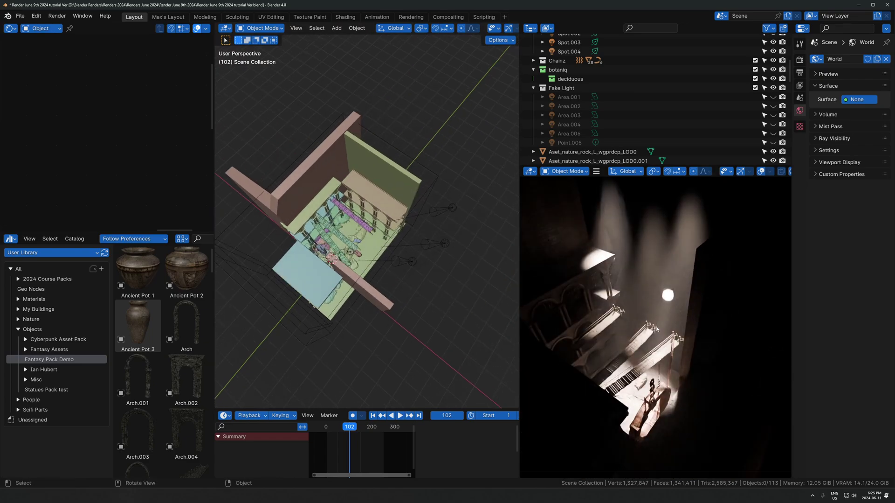
key(KP_0)
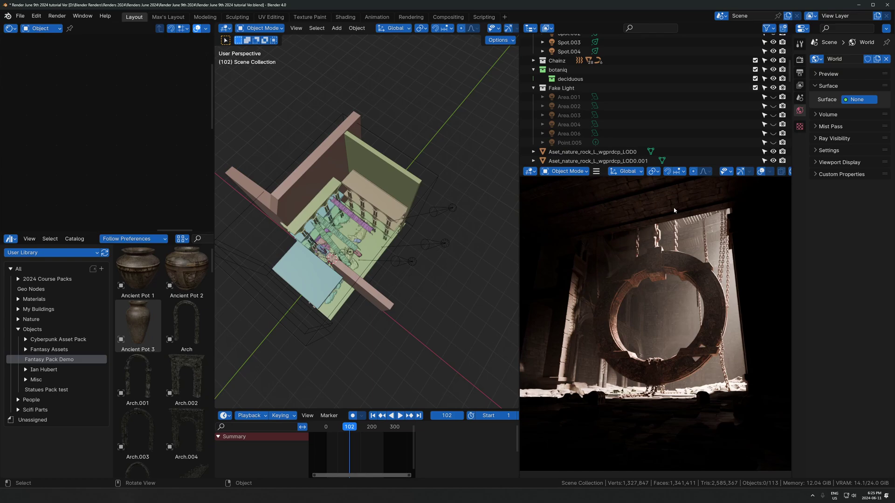
scroll(682, 216, down, 2)
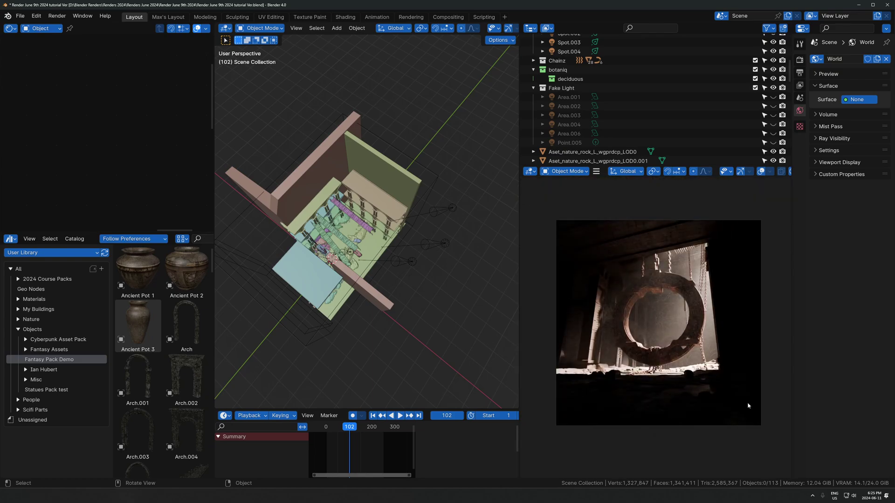
scroll(748, 405, up, 2)
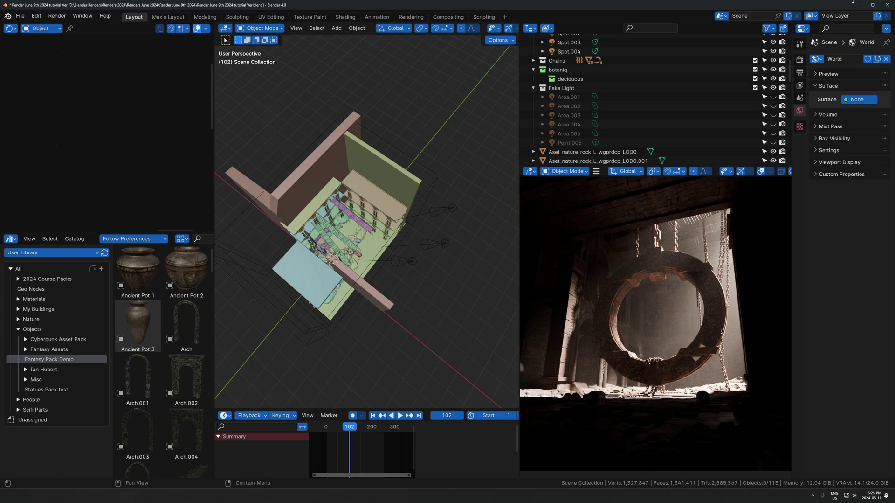
- Try raising the Color Management exposure to 3.011 in the render settings, and undo that change
click(800, 60)
scroll(862, 353, down, 1)
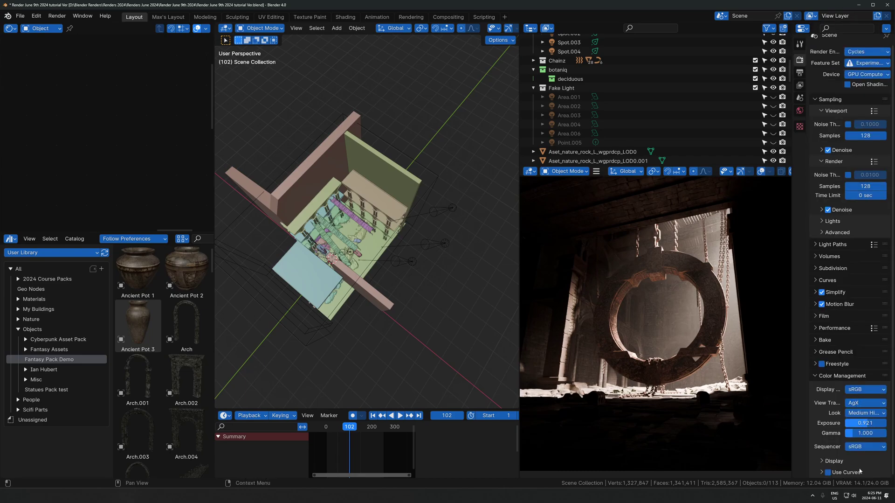
drag(866, 424, 871, 422)
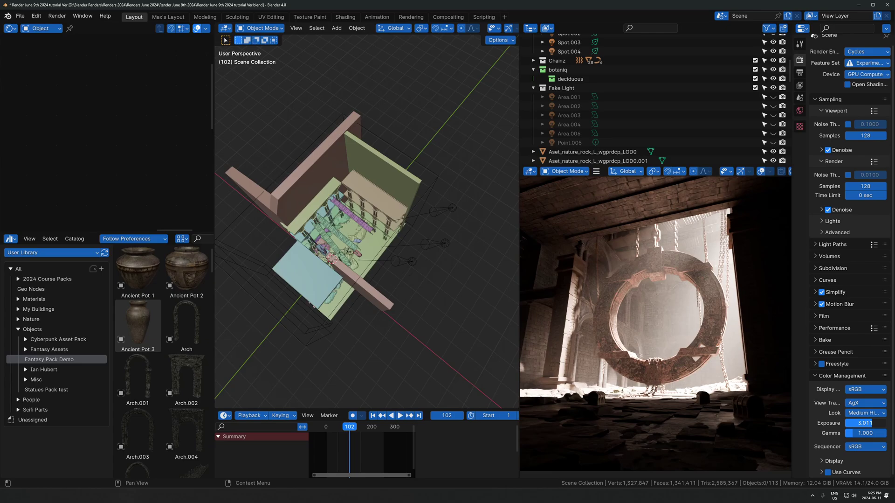
key(ctrl+z)
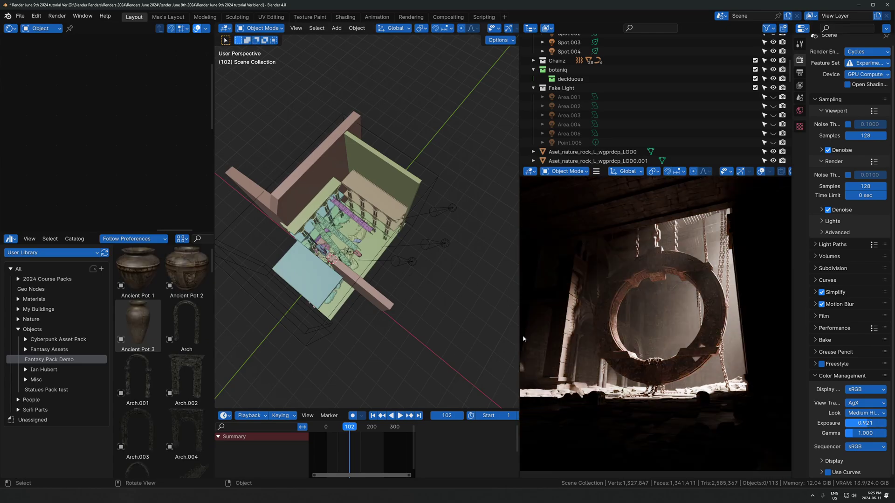
- Duplicate the RGB Curves node in the ground plane's material before the shader and raise its curve point to 0.3172, 0.8836
key(KP_0)
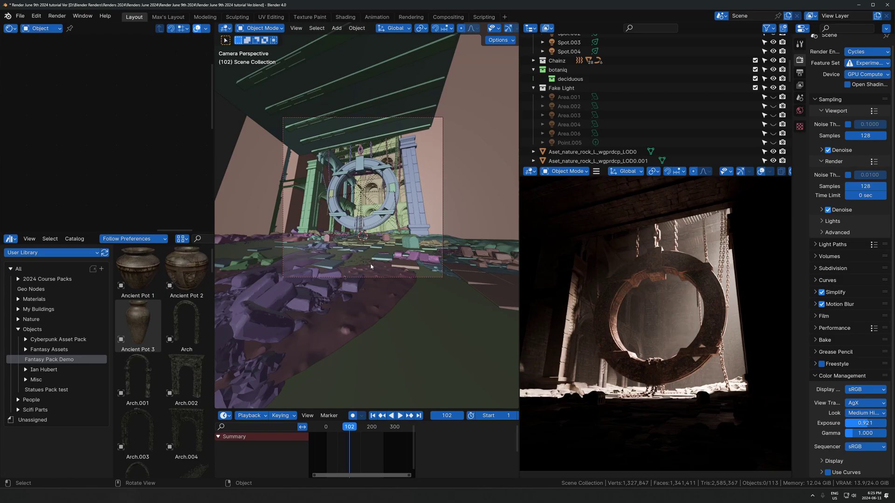
click(371, 253)
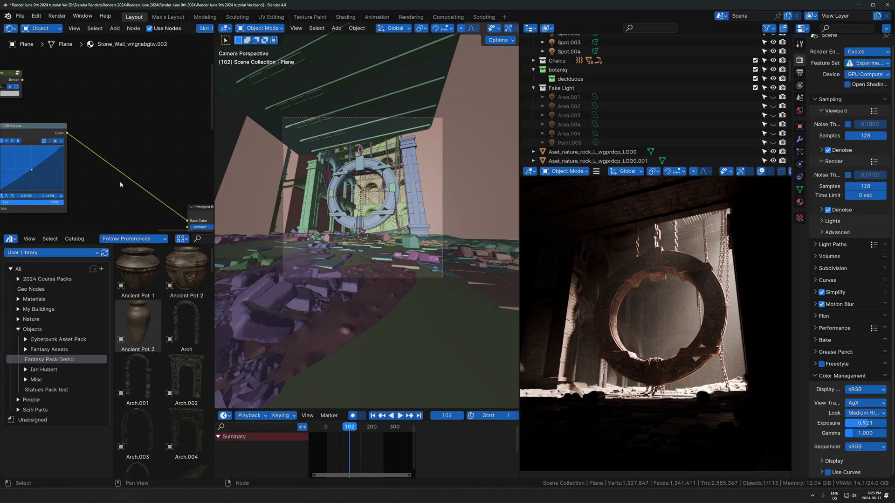
click(55, 134)
key(shift+d)
click(112, 136)
scroll(110, 138, up, 8)
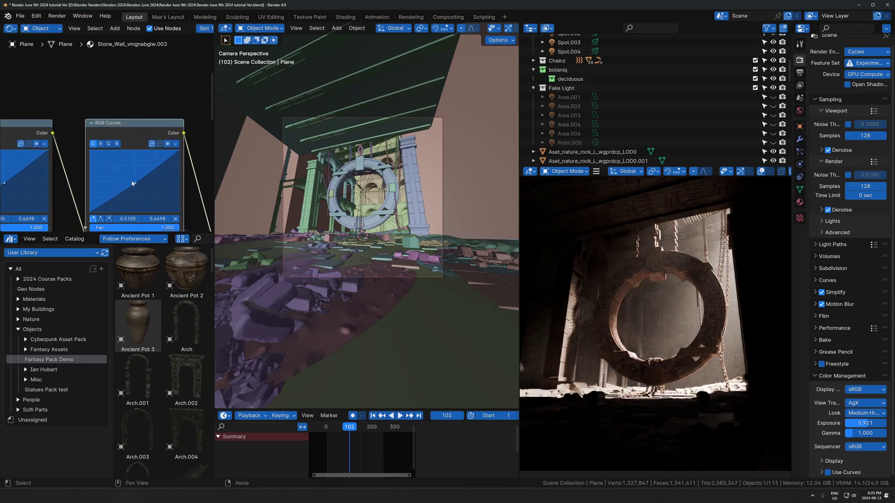
drag(132, 183, 118, 157)
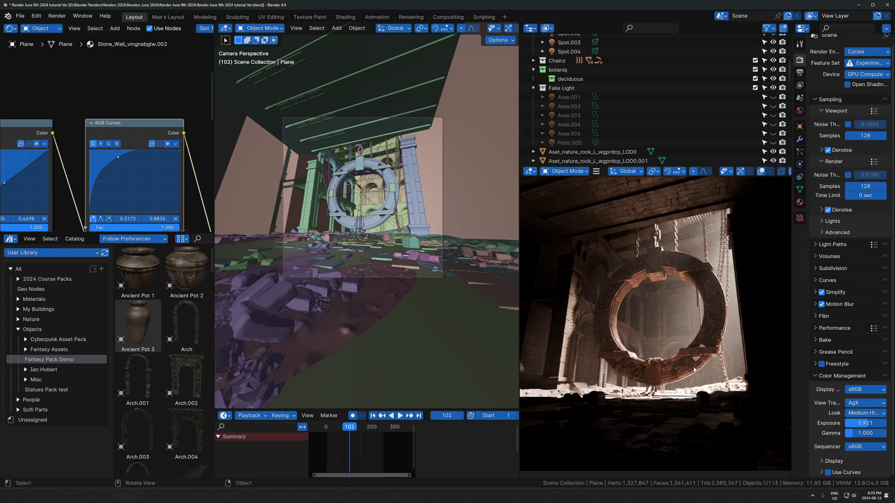
- Inspect the brightened ground in the rendered view, and delete the duplicated RGB Curves node
scroll(676, 422, up, 4)
shift+middle_drag(677, 422, 715, 425)
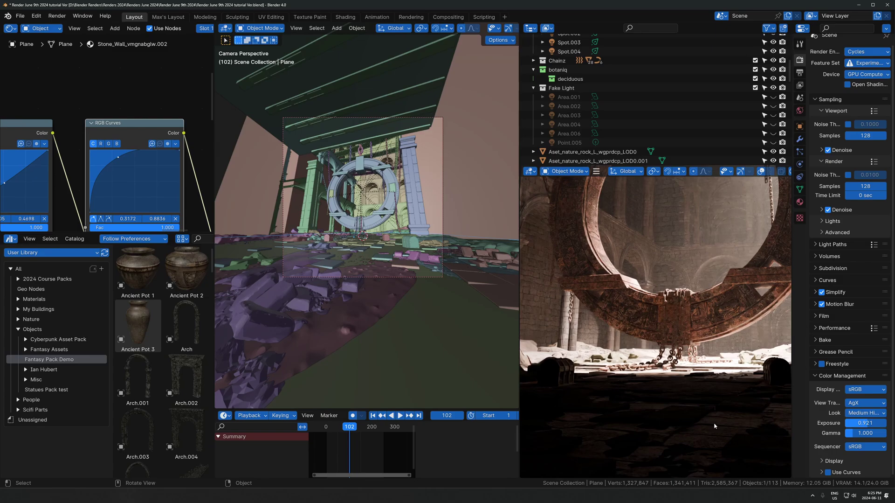
scroll(164, 115, down, 1)
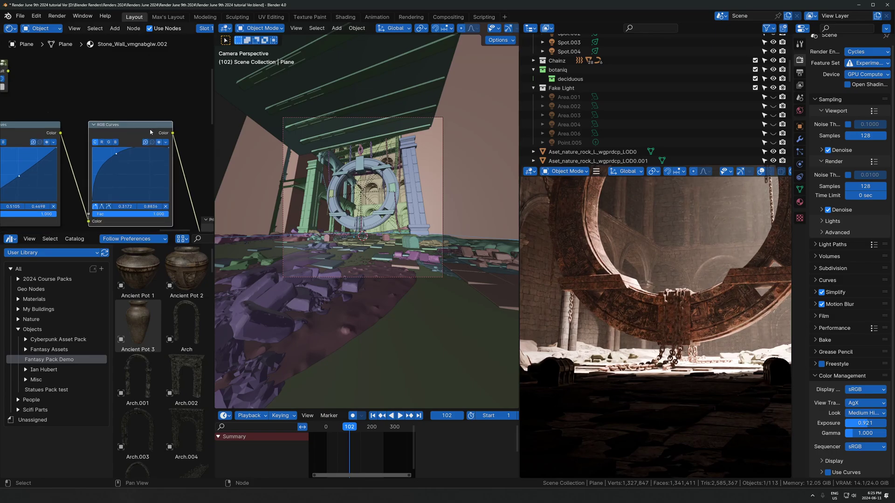
alt+drag(149, 127, 182, 19)
key(x)
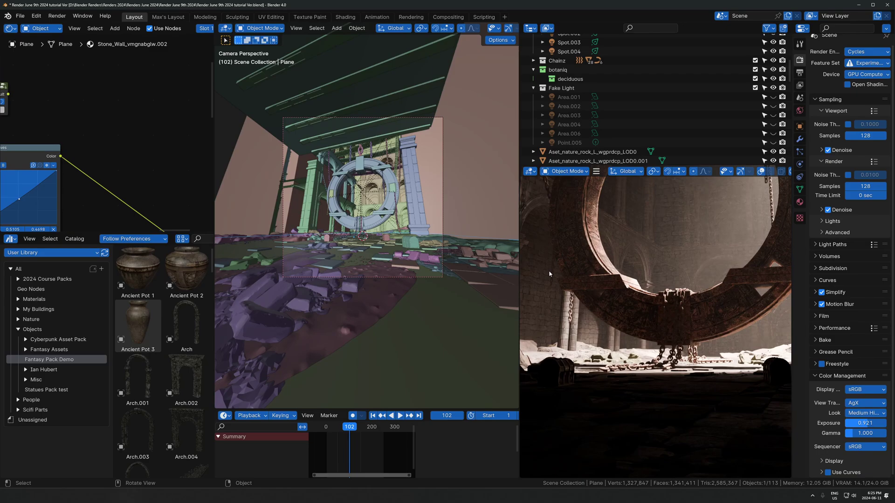
- Unhide all the lights in the Fake Light collection, from Area.001 through Point.005
scroll(371, 246, up, 3)
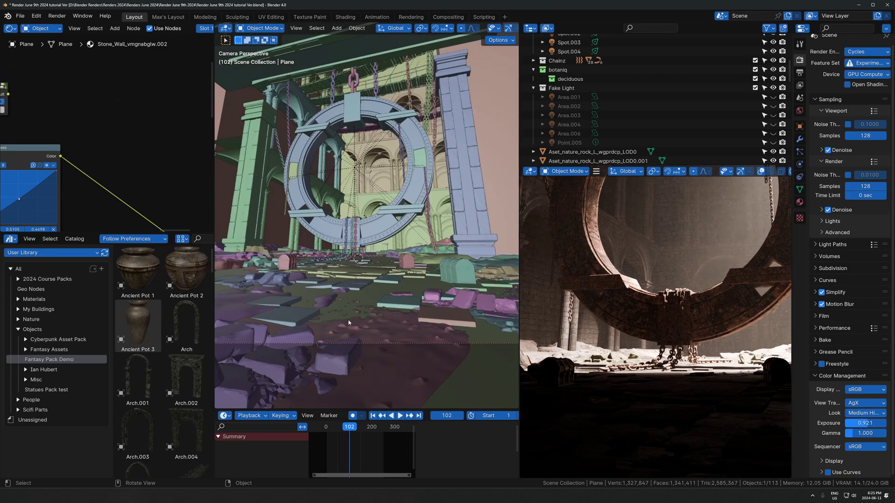
middle_drag(383, 255, 386, 224)
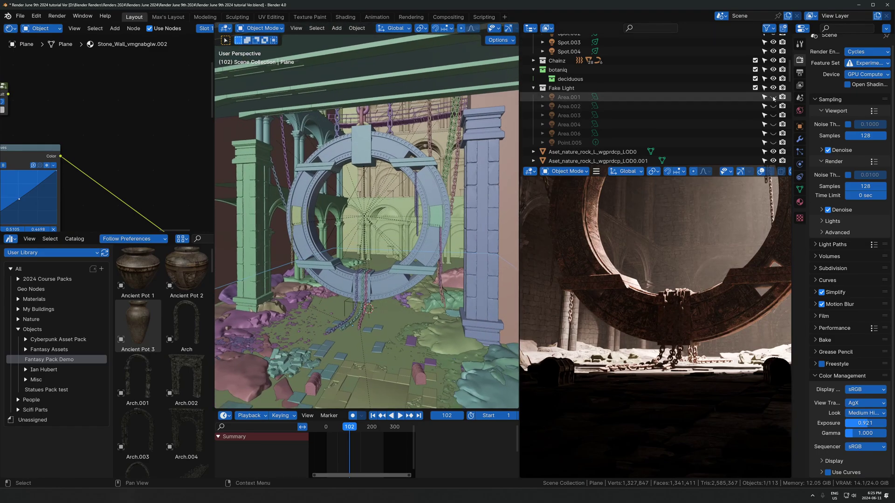
drag(774, 97, 774, 143)
scroll(695, 328, down, 4)
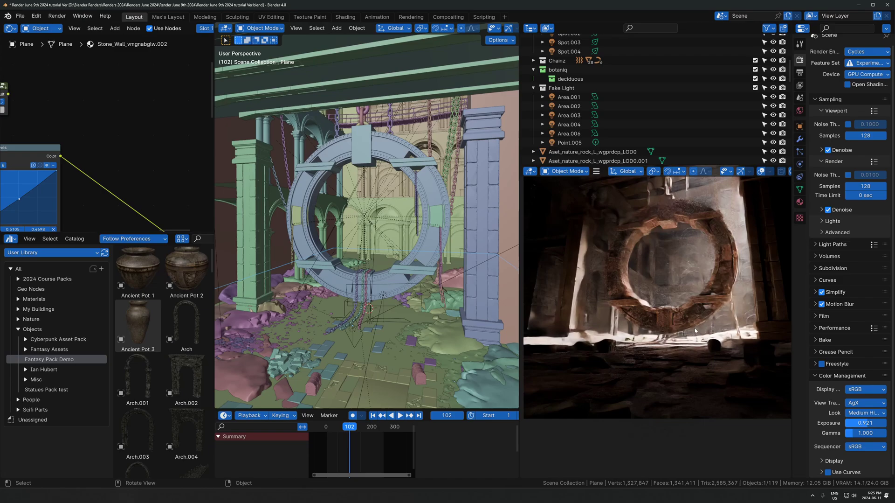
- Toggle the Fake Light collection's visibility to compare the scene with and without it, leaving it shown
click(774, 88)
click(774, 88)
click(774, 88)
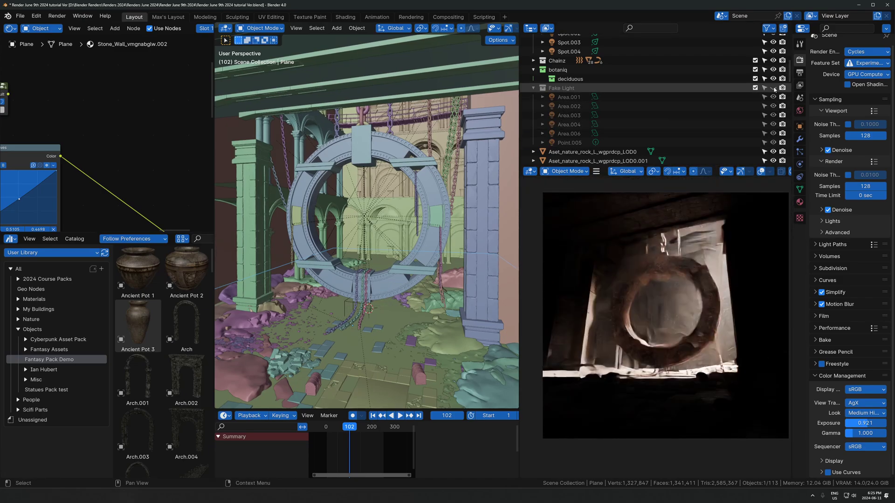
click(775, 88)
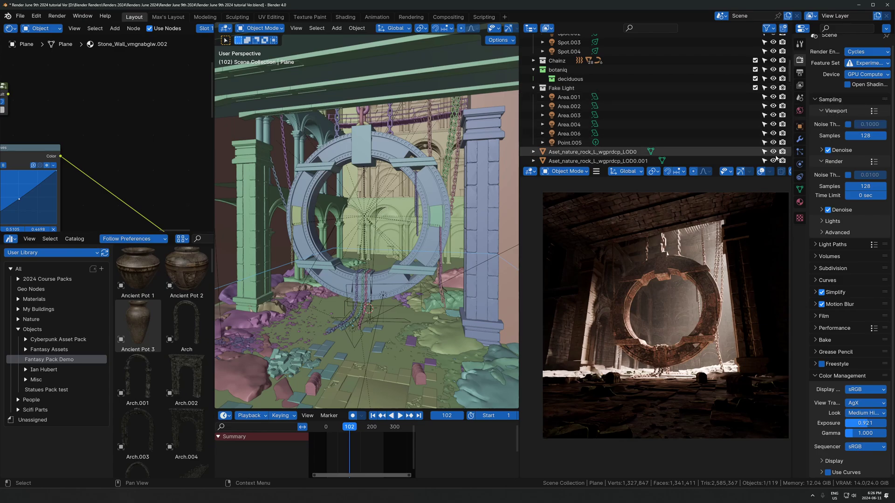
- Hide Area.002 through Point.005 so that only Area.001 lights the scene from the Fake Light collection, and select Area.001
drag(773, 143, 773, 107)
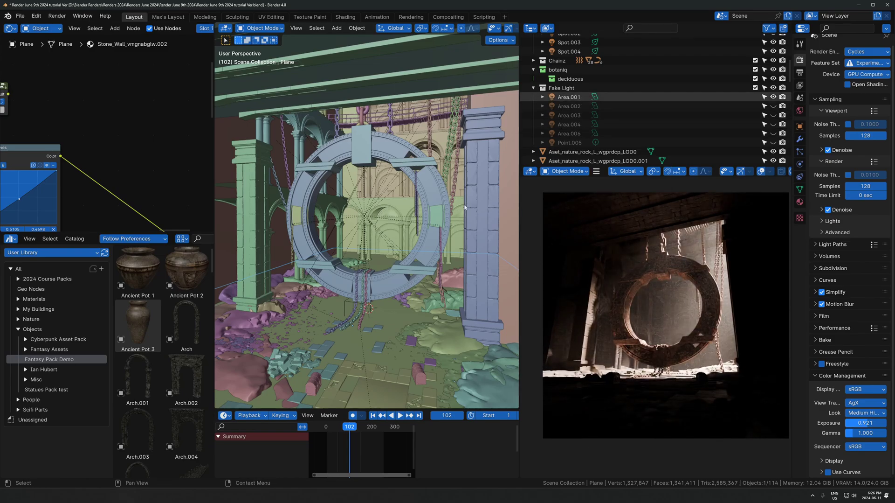
click(582, 98)
key(KP_Decimal)
click(368, 213)
middle_drag(376, 217, 379, 238)
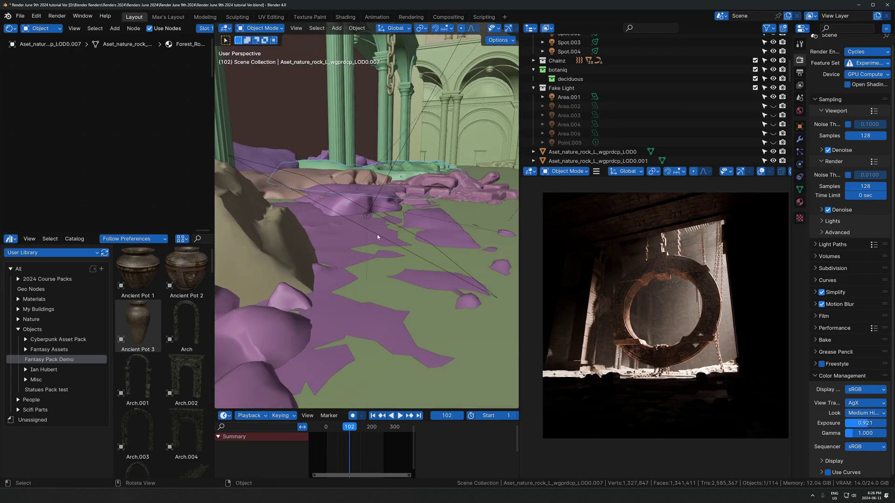
click(368, 217)
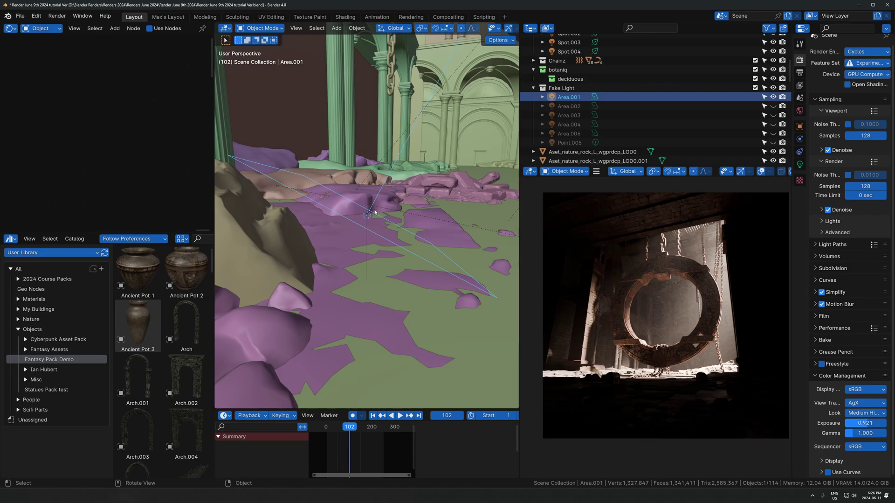
- Try rotating the Area.001 light freely in trackball mode
scroll(397, 248, down, 7)
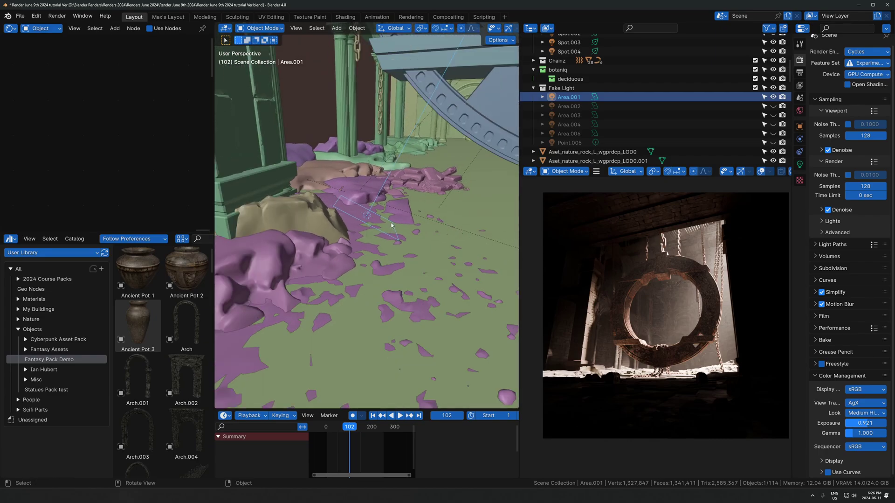
scroll(372, 243, down, 3)
key(r)
key(r)
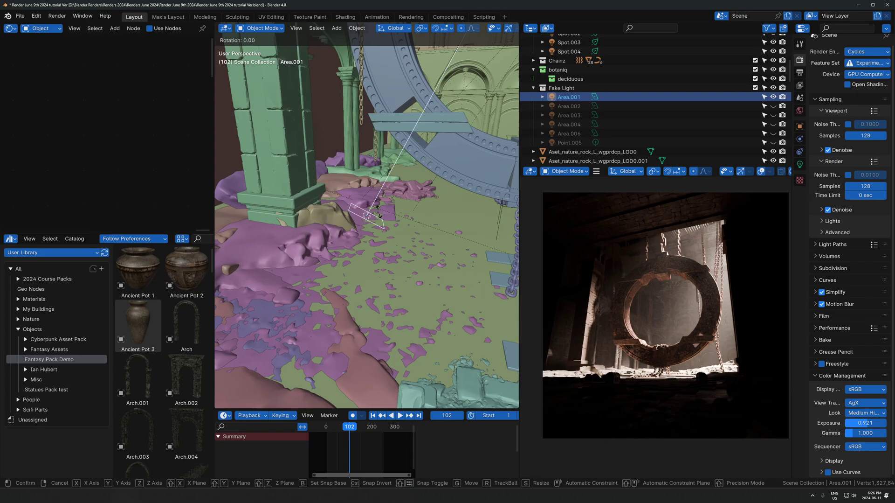
click(421, 198)
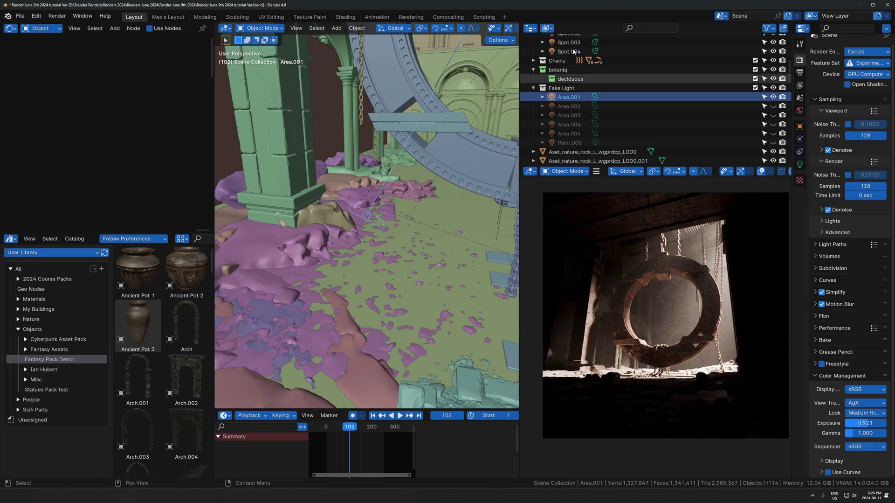
- Try a different size and a 180° beam spread on the Area.001 light, restoring both values
click(801, 164)
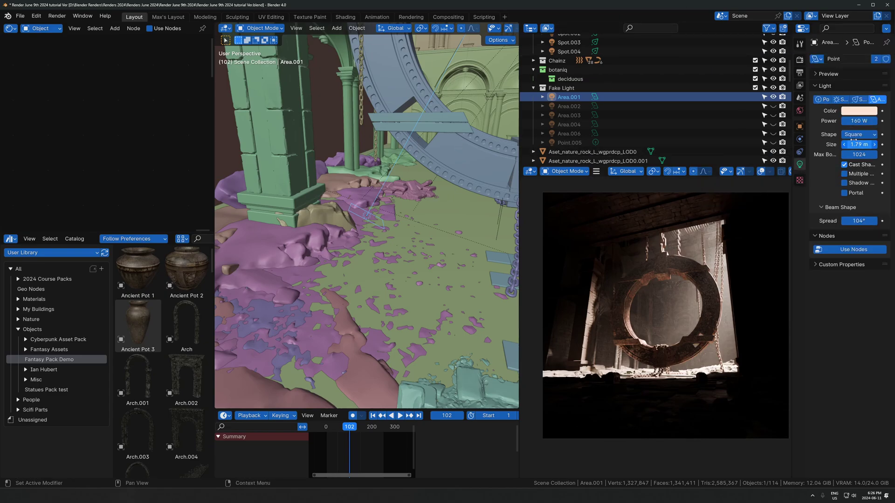
drag(854, 145, 888, 145)
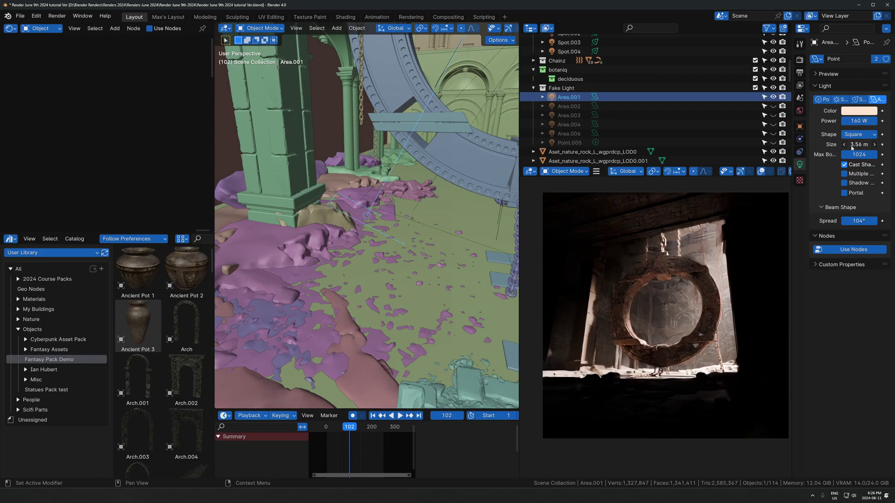
key(ctrl+z)
scroll(382, 151, up, 2)
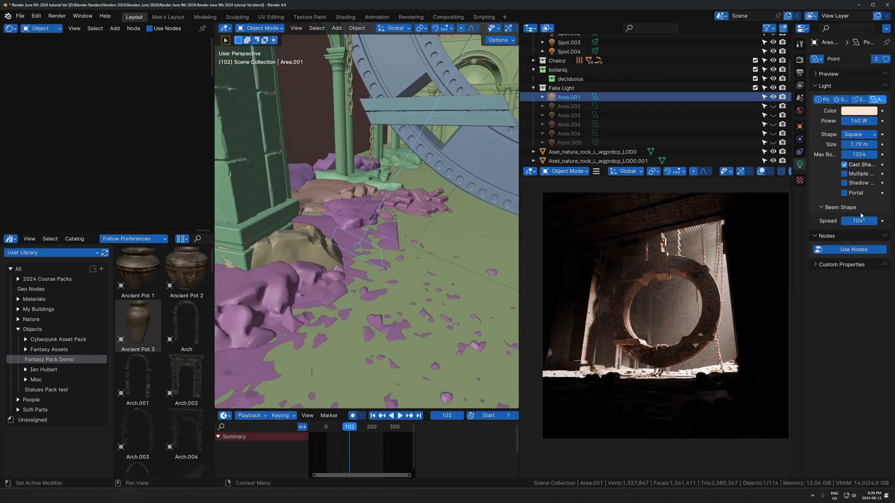
drag(860, 221, 892, 221)
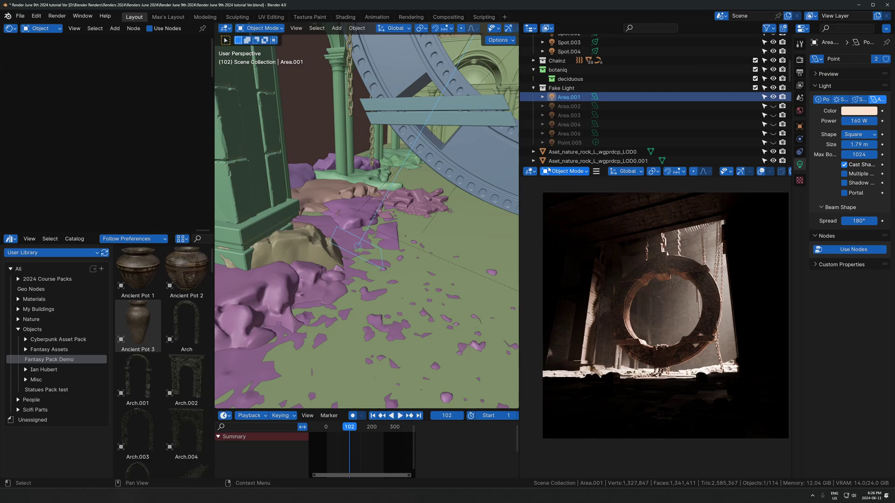
drag(864, 222, 829, 222)
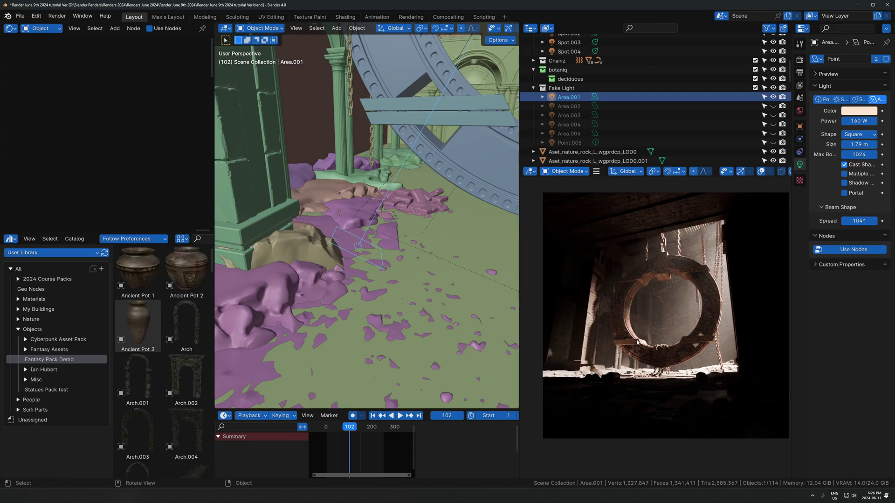
- Examine how Area.001 lights the floor, pillar and ring from several angles in the rendered view, and return to the camera view
middle_drag(666, 363, 717, 336)
scroll(659, 368, up, 5)
key(KP_0)
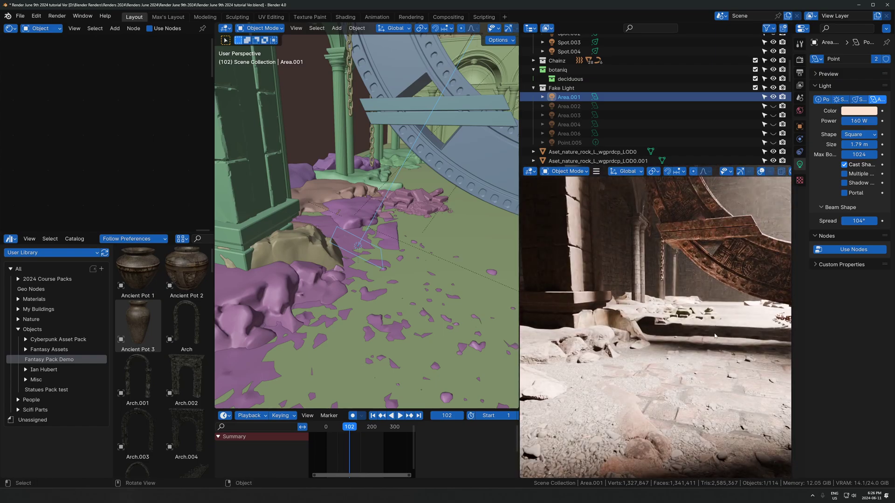
scroll(628, 346, down, 4)
middle_drag(627, 345, 774, 223)
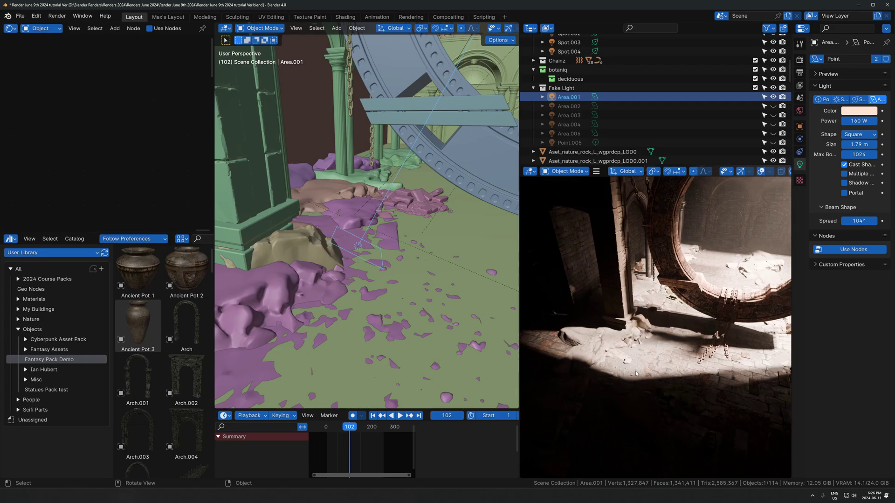
middle_drag(635, 373, 732, 240)
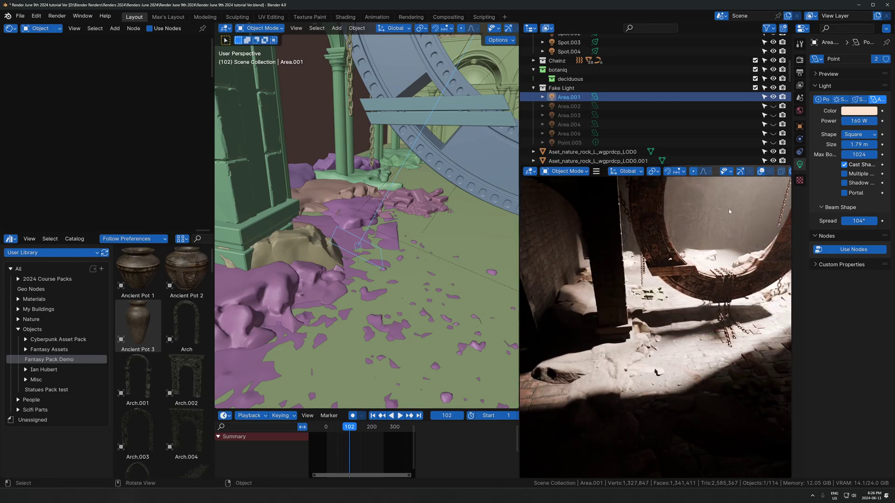
middle_drag(728, 209, 686, 290)
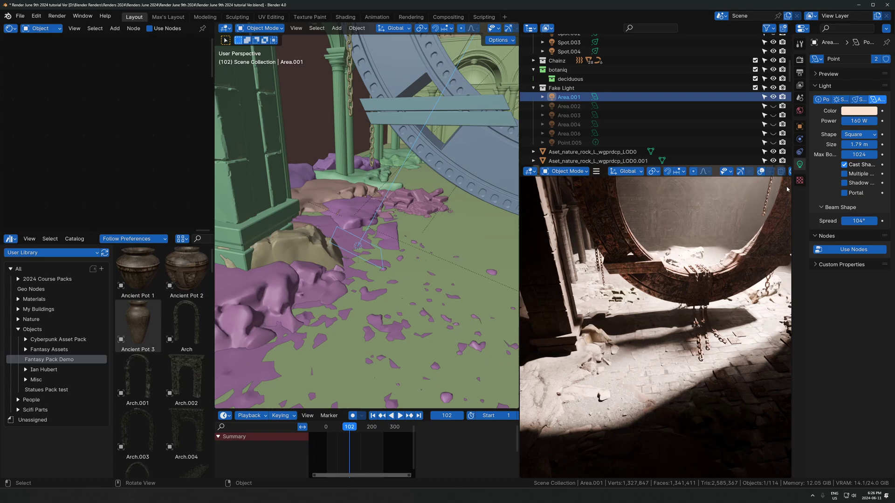
middle_drag(626, 379, 656, 369)
key(KP_0)
- Hide the Area.001 light and examine the ring, background arches and dark foreground without it in the rendered view
key(h)
scroll(610, 364, up, 5)
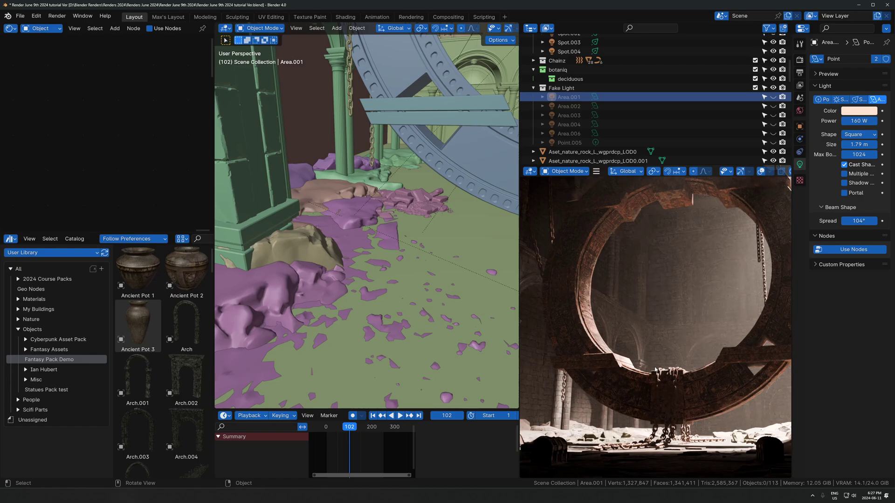
scroll(733, 443, down, 4)
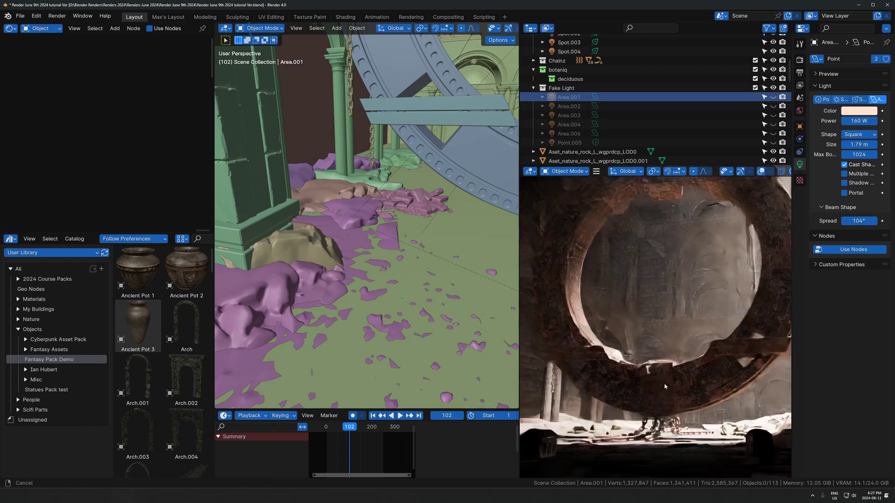
middle_drag(729, 438, 720, 459)
scroll(703, 405, up, 4)
middle_drag(702, 405, 704, 330)
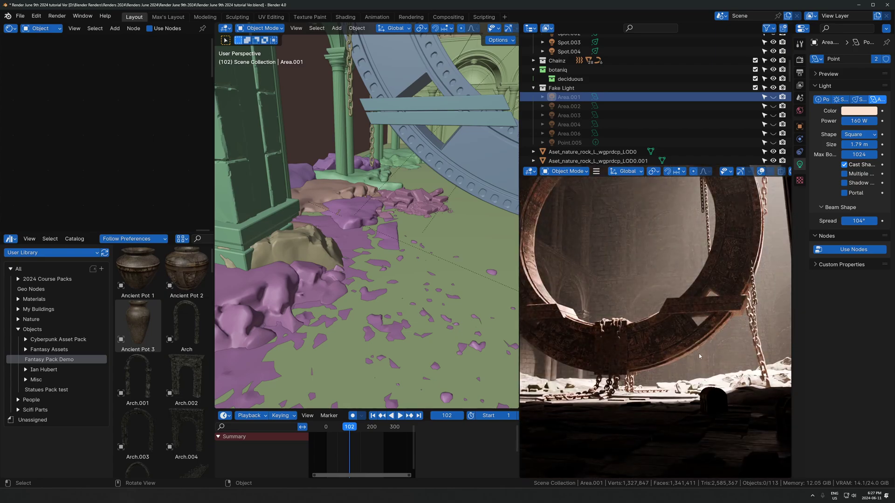
shift+middle_drag(600, 260, 635, 313)
scroll(596, 231, up, 2)
shift+middle_drag(596, 231, 590, 316)
scroll(590, 316, up, 3)
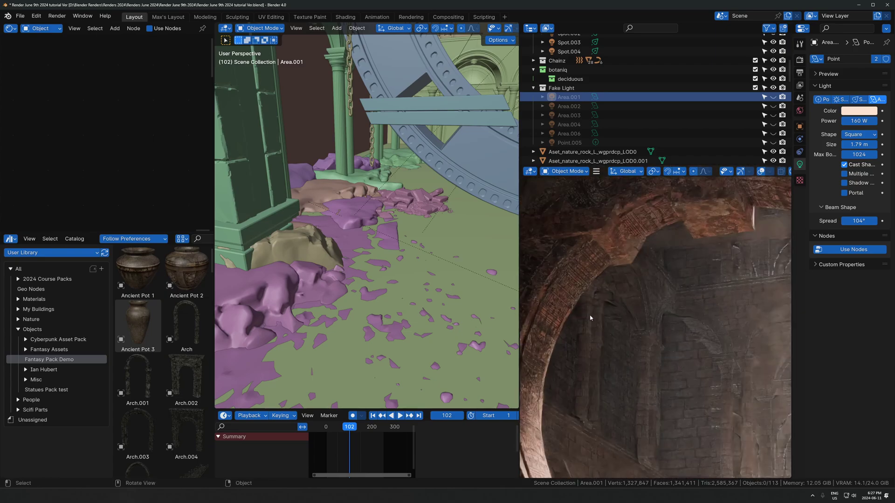
scroll(590, 318, up, 1)
scroll(628, 254, down, 3)
shift+middle_drag(683, 215, 700, 222)
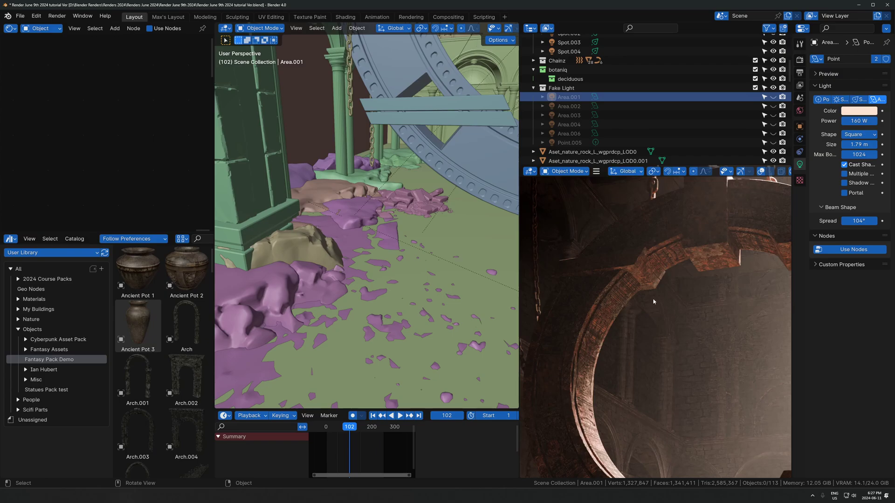
scroll(660, 249, down, 4)
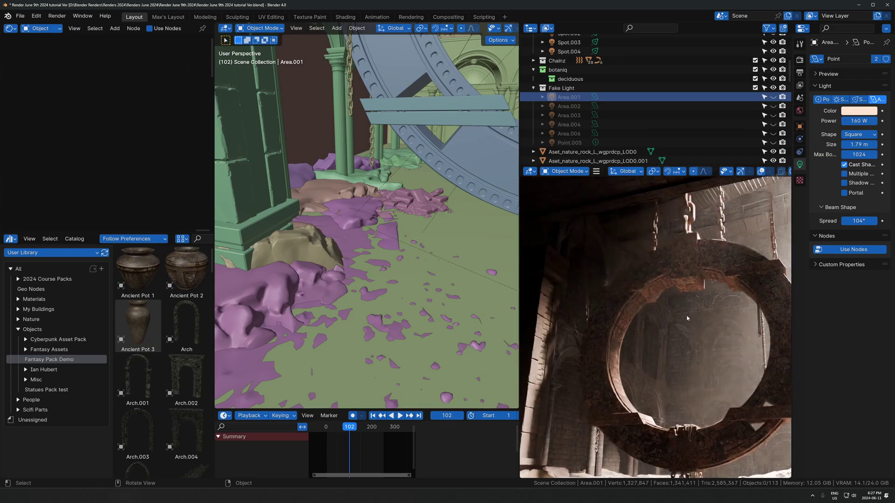
middle_drag(690, 318, 665, 378)
scroll(665, 378, down, 2)
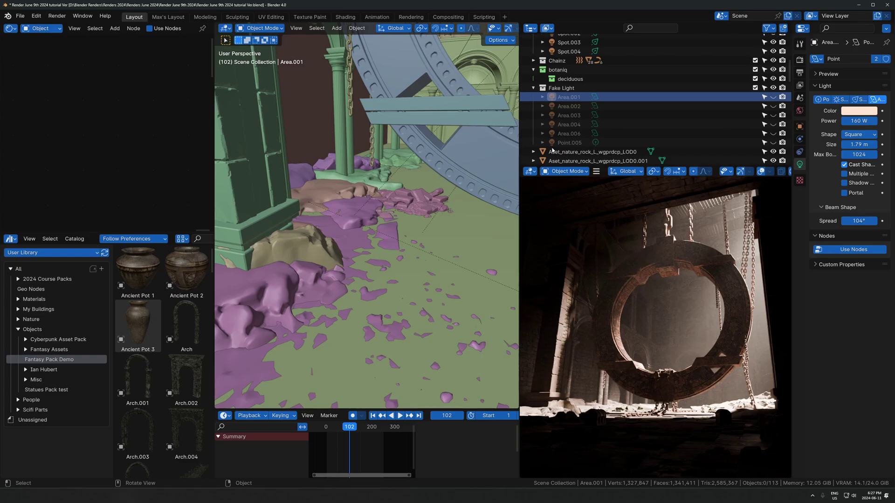
- Toggle the Area.001 light's visibility to compare the ring with and without it, leaving it shown
click(773, 96)
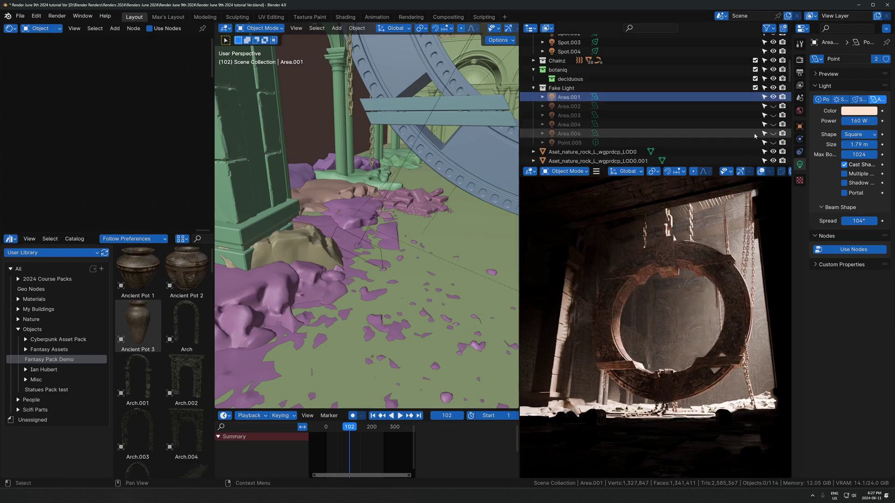
click(773, 97)
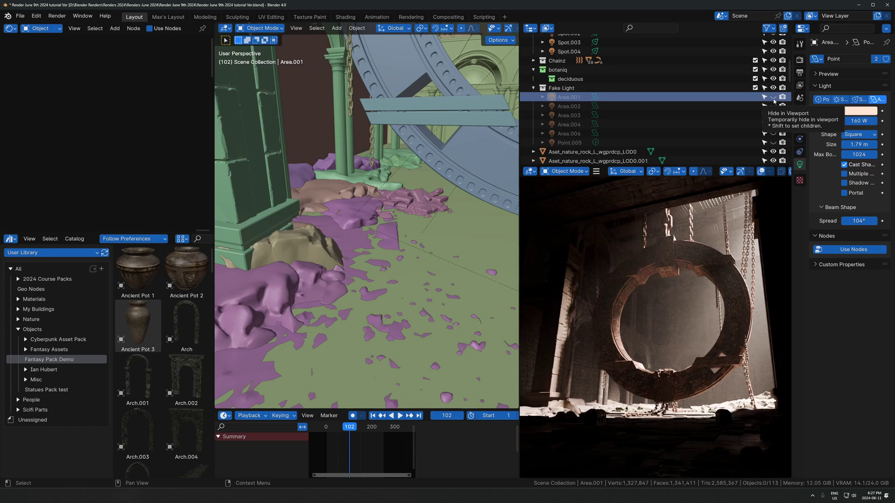
click(773, 97)
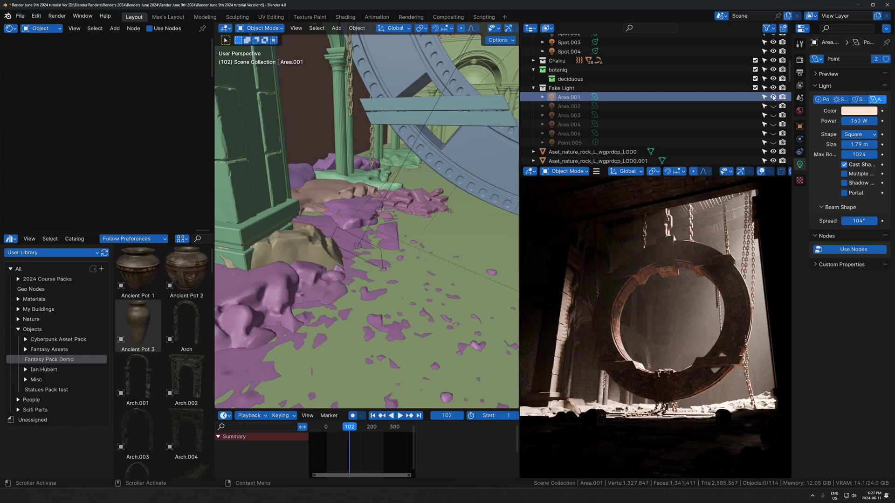
- Frame the Area.001 light and examine its placement near the rocks and its effect on the ring and floor
click(565, 97)
key(KP_Decimal)
scroll(426, 178, up, 3)
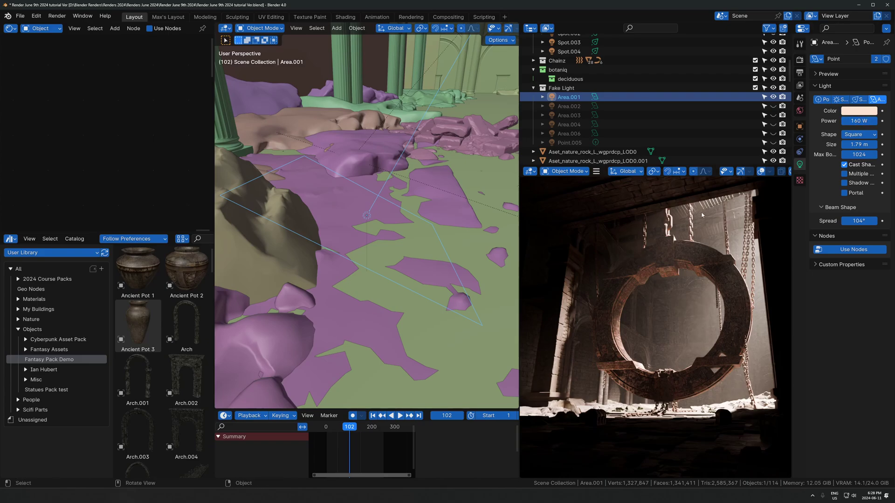
scroll(643, 384, up, 4)
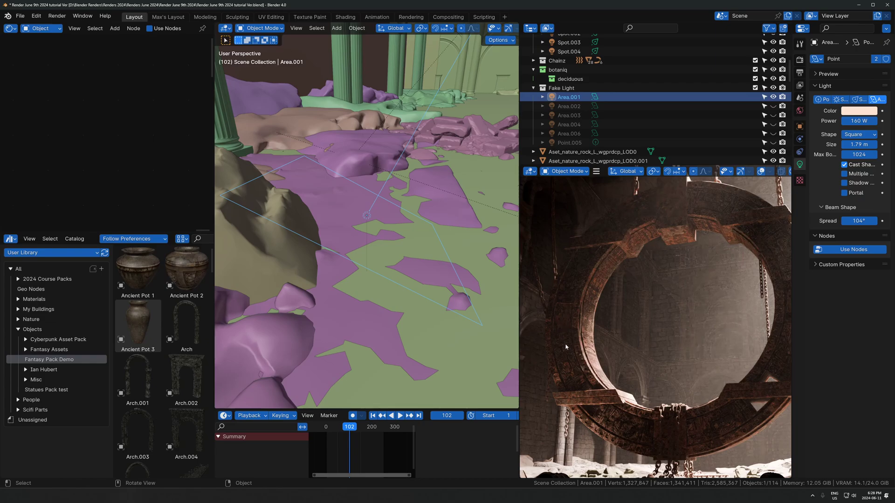
scroll(628, 356, down, 1)
shift+middle_drag(628, 356, 603, 308)
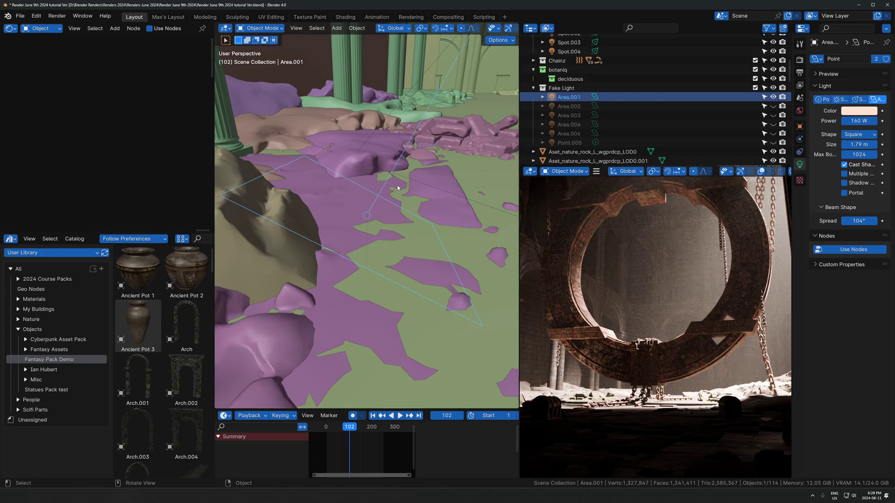
middle_drag(662, 322, 610, 357)
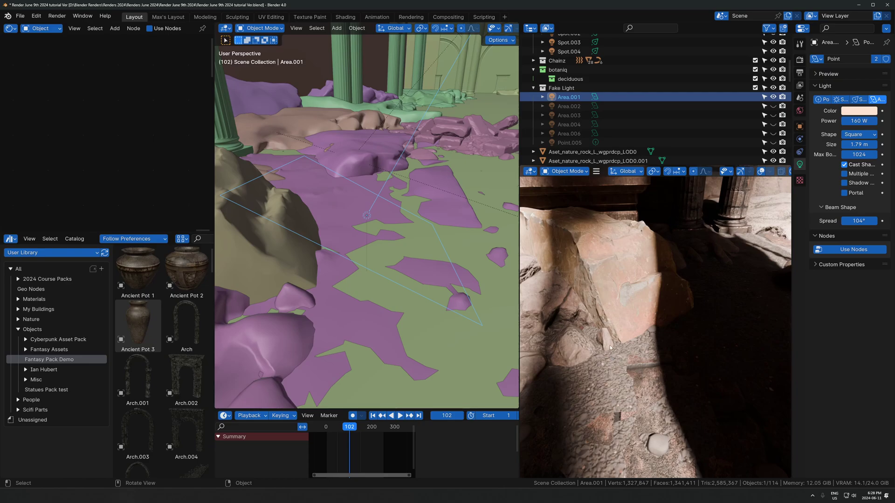
middle_drag(628, 309, 625, 333)
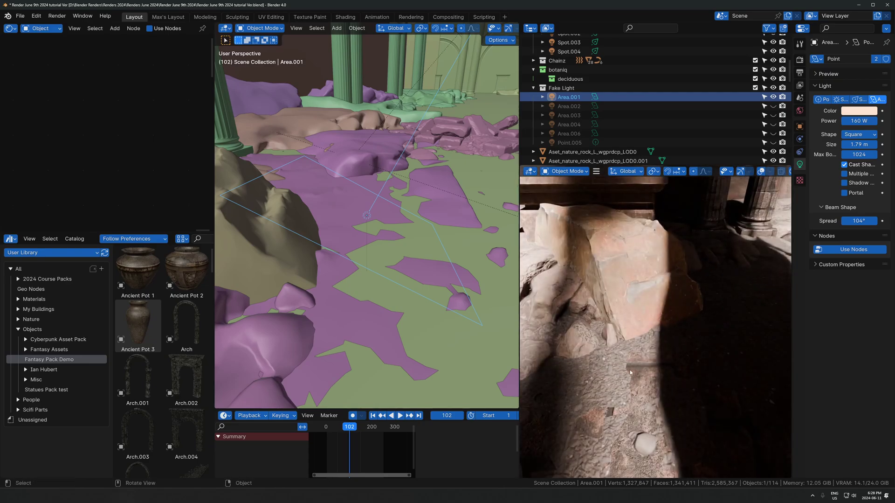
scroll(350, 249, down, 3)
middle_drag(350, 250, 399, 234)
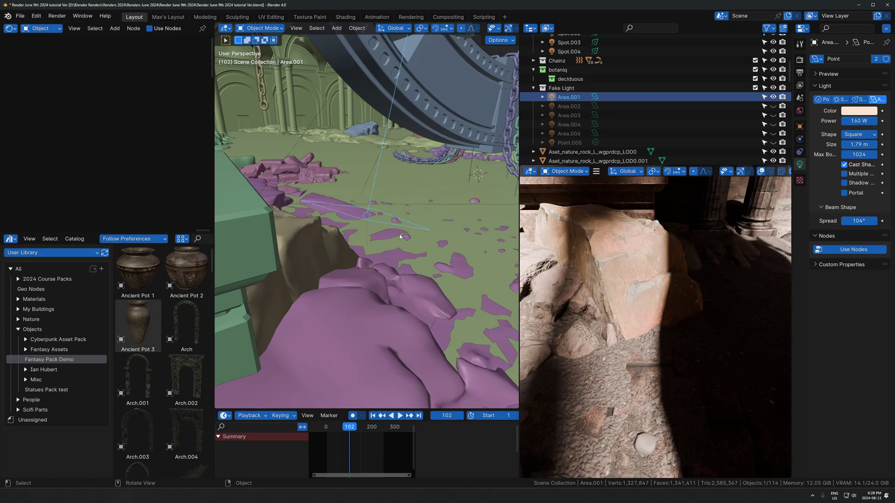
key(g)
right_click(392, 255)
- Return the rendered view to the camera and examine the ring's lower part and the floor beneath it
key(KP_0)
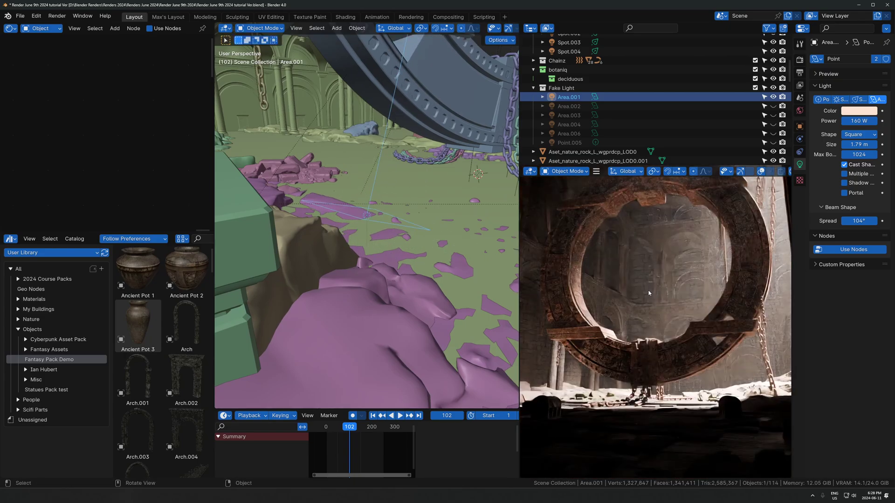
scroll(635, 304, down, 2)
shift+middle_drag(535, 287, 572, 262)
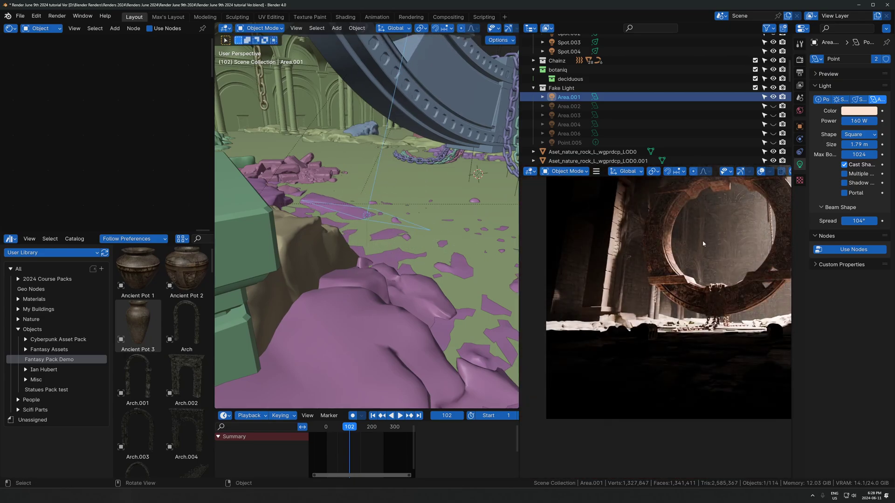
scroll(703, 243, up, 4)
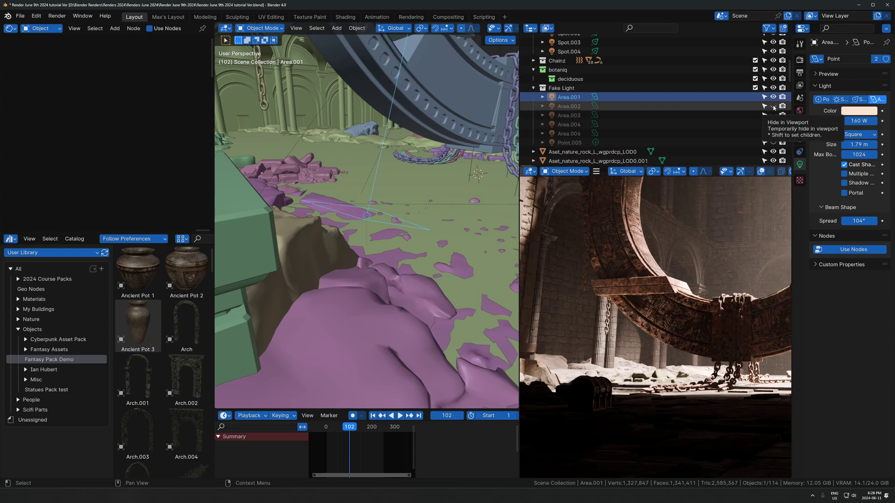
- Unhide the Area.002 light in the Fake Light collection, select it and frame it in the solid view
click(773, 106)
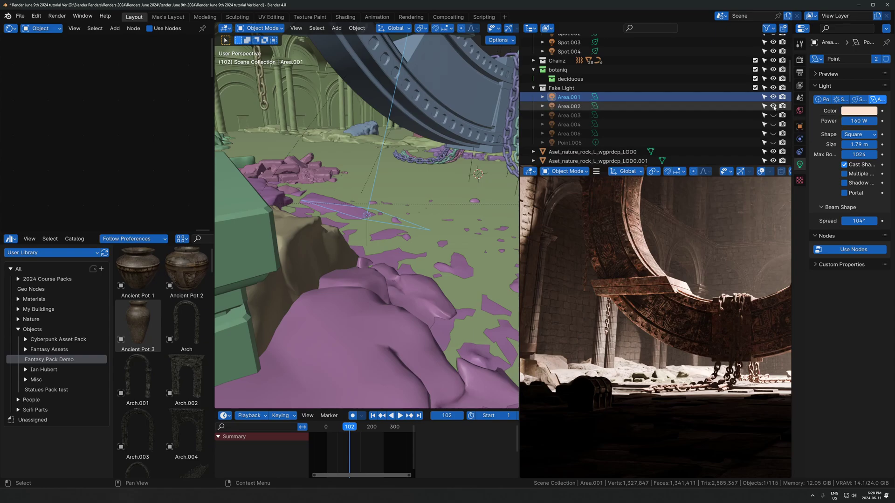
click(576, 107)
key(KP_Decimal)
middle_drag(421, 222, 508, 238)
scroll(734, 300, down, 4)
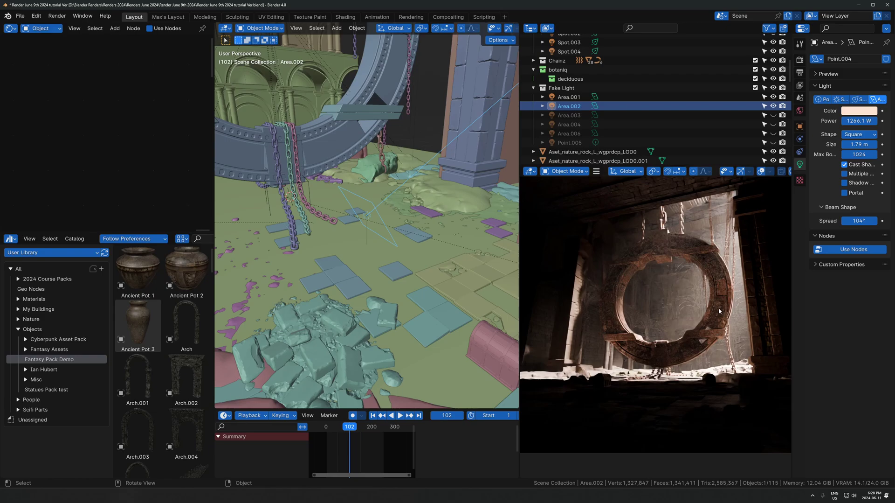
- Toggle the Area.002 light's visibility to compare the scene with and without it, leaving it shown and selected
click(774, 106)
click(773, 106)
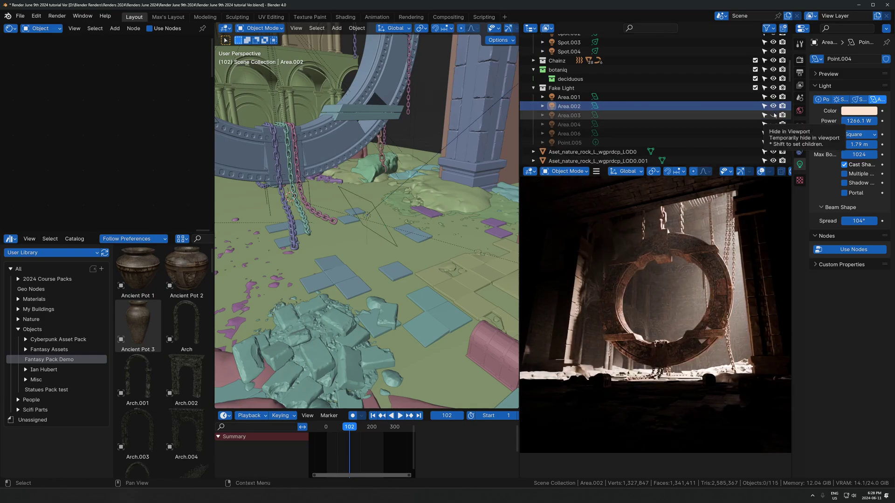
click(566, 115)
click(570, 107)
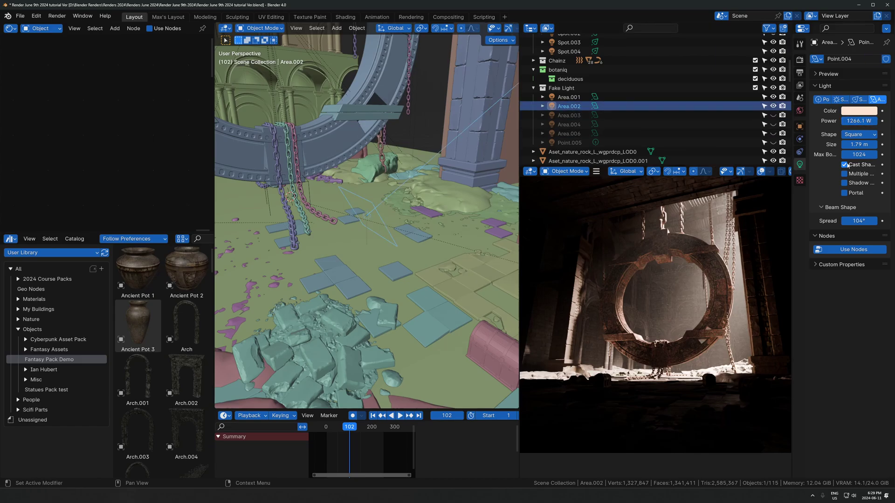
middle_drag(419, 167, 447, 201)
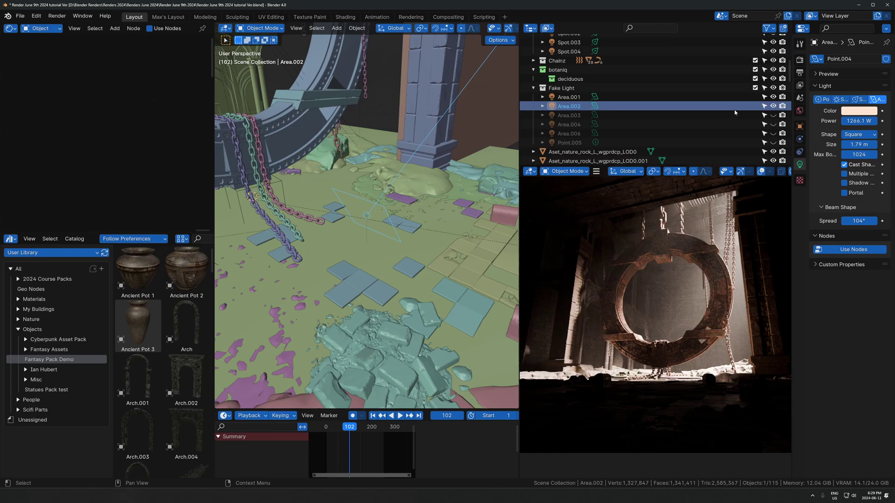
click(774, 106)
click(773, 106)
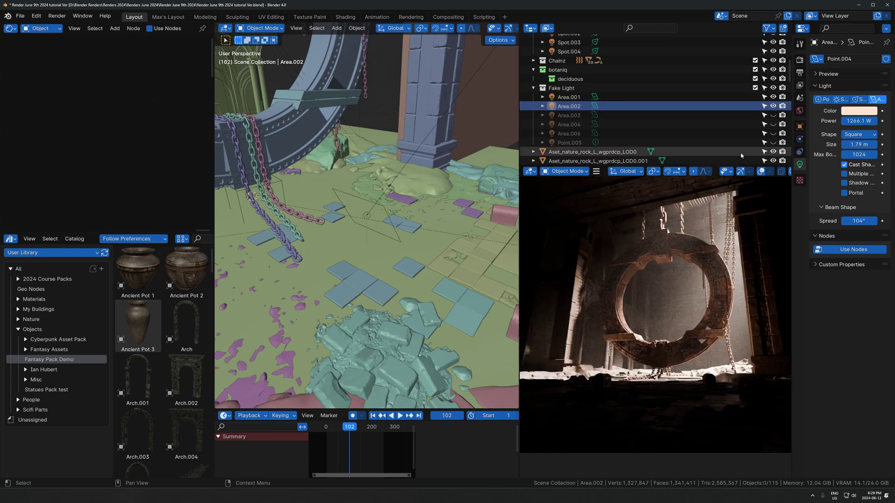
- Unhide the Area.003 light in the Fake Light collection, select it and frame it near the hanging chains in the solid view
click(774, 115)
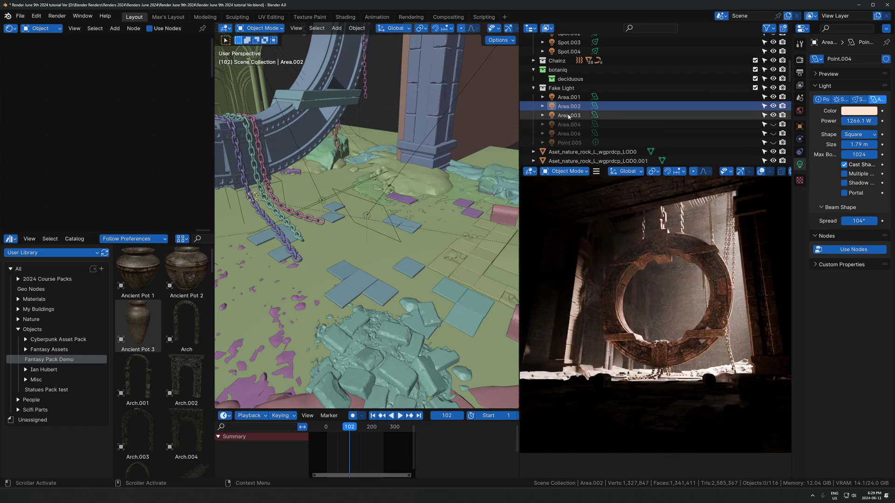
click(625, 115)
middle_drag(367, 195, 417, 228)
scroll(718, 349, up, 2)
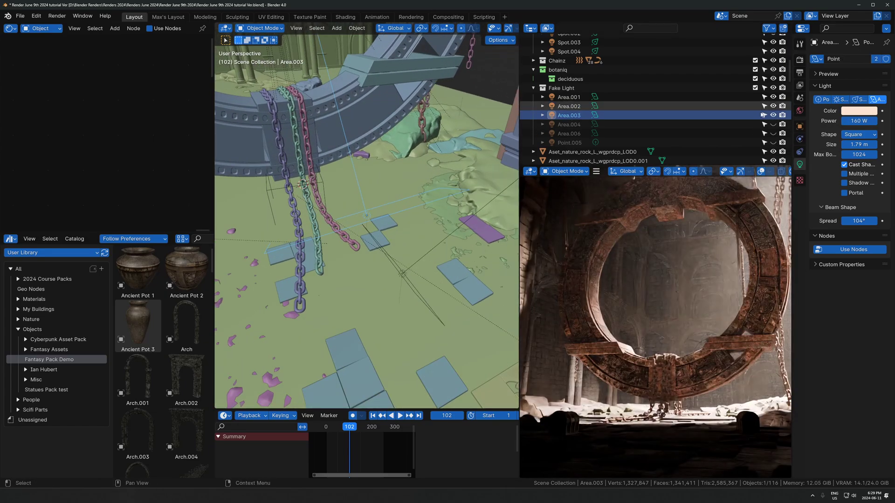
- Toggle the Area.003 light's visibility to compare the scene with and without it, leaving it shown and selected
click(774, 116)
click(774, 115)
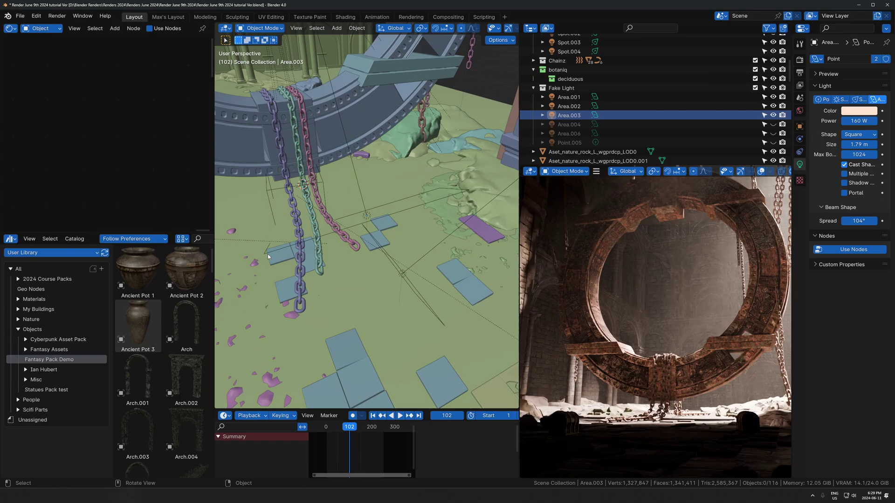
key(KP_0)
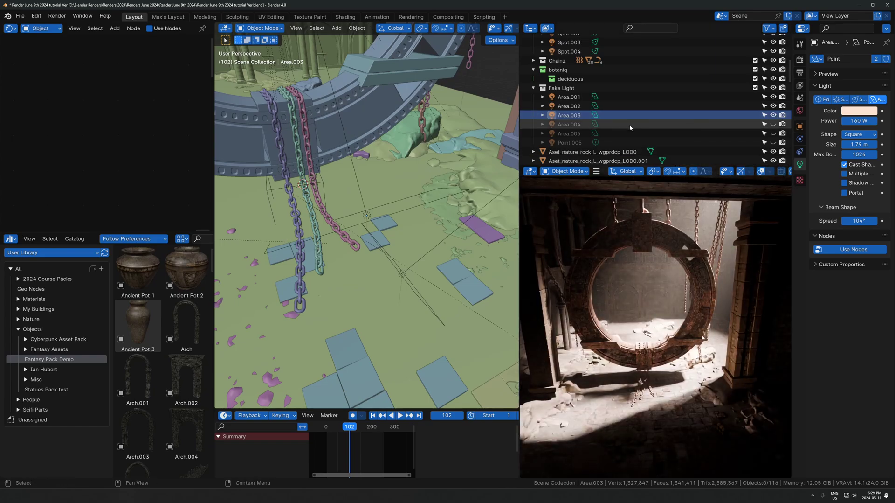
click(573, 117)
- Examine the chains on the floor beneath the ring in the rendered view, then the ring's lower part from the camera
scroll(620, 268, up, 3)
shift+middle_drag(620, 268, 689, 317)
scroll(664, 347, up, 3)
scroll(643, 326, down, 2)
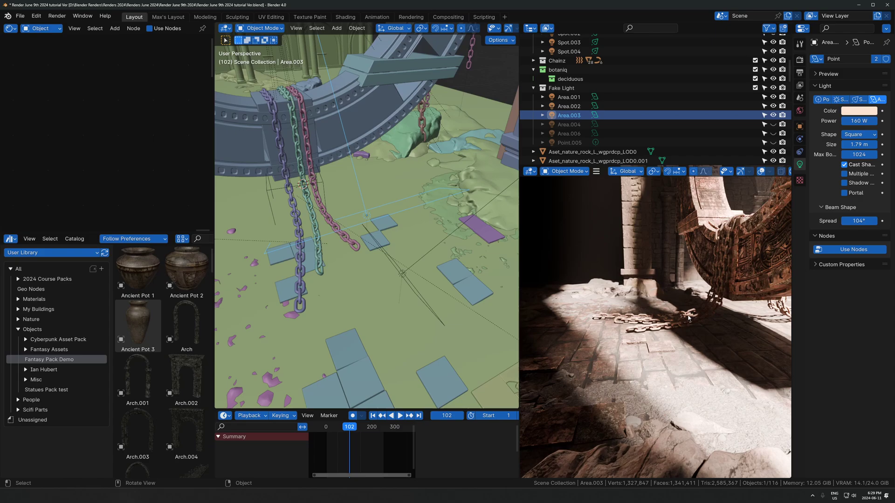
key(KP_0)
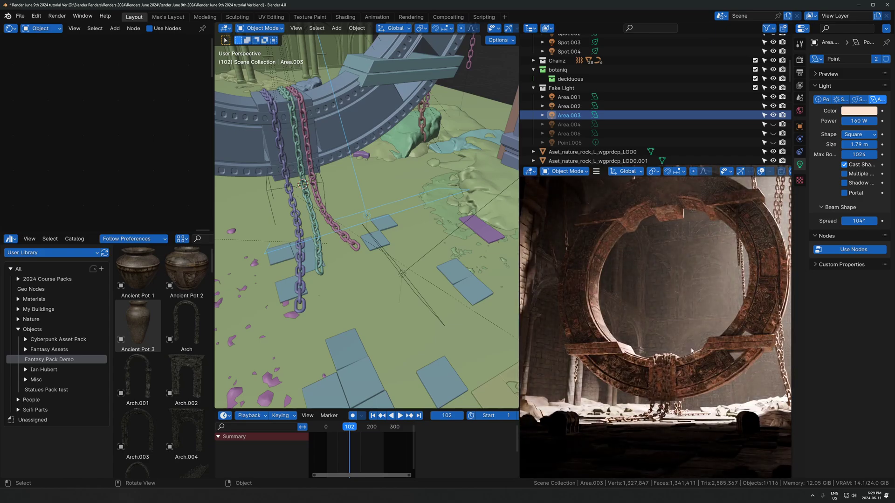
scroll(692, 350, up, 4)
shift+middle_drag(692, 350, 679, 254)
scroll(679, 254, down, 3)
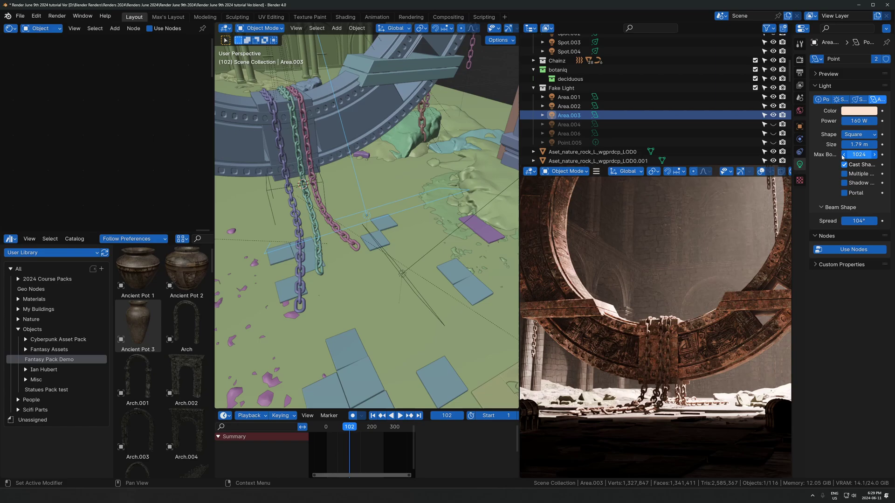
- Try moving the Area.003 light near the hanging chains and check its effect in a rendered close-up of them
middle_drag(373, 205, 402, 200)
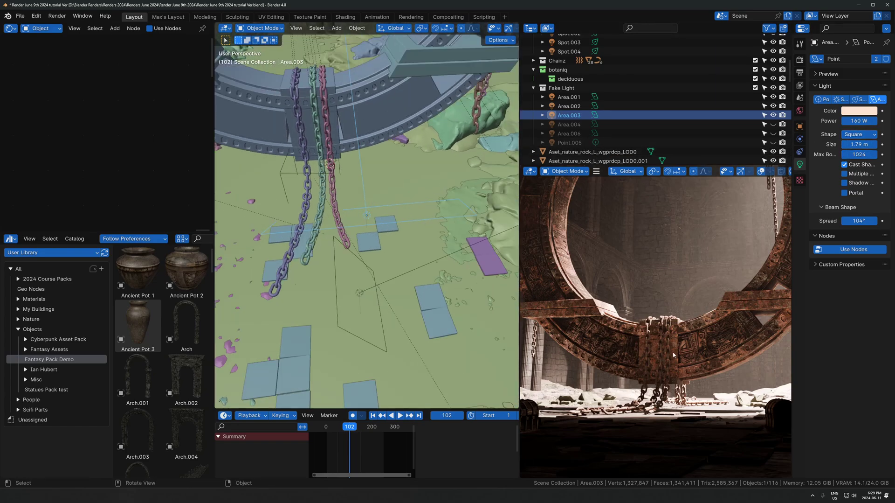
middle_drag(639, 373, 657, 338)
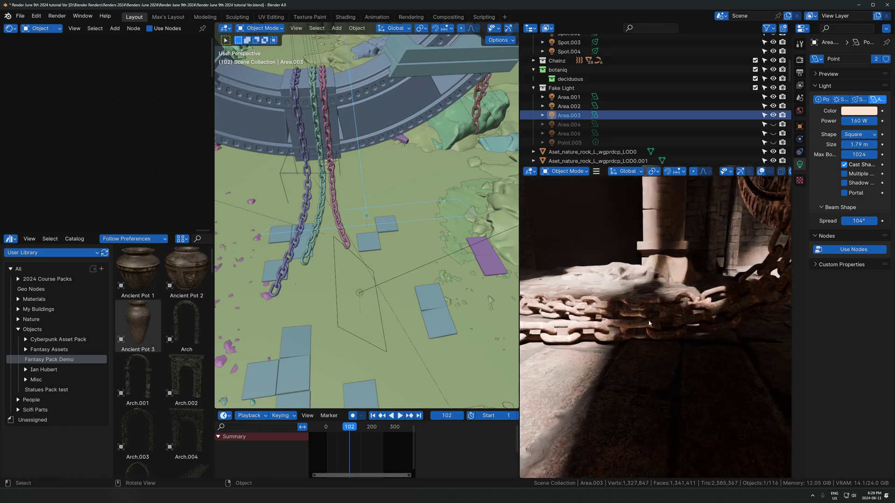
middle_drag(368, 283, 330, 227)
scroll(447, 257, up, 3)
key(g)
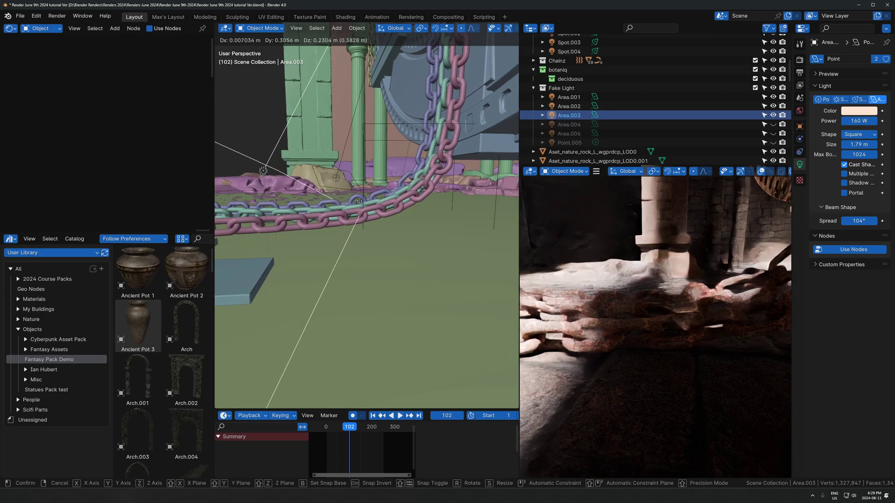
click(328, 224)
middle_drag(627, 294, 653, 315)
key(KP_0)
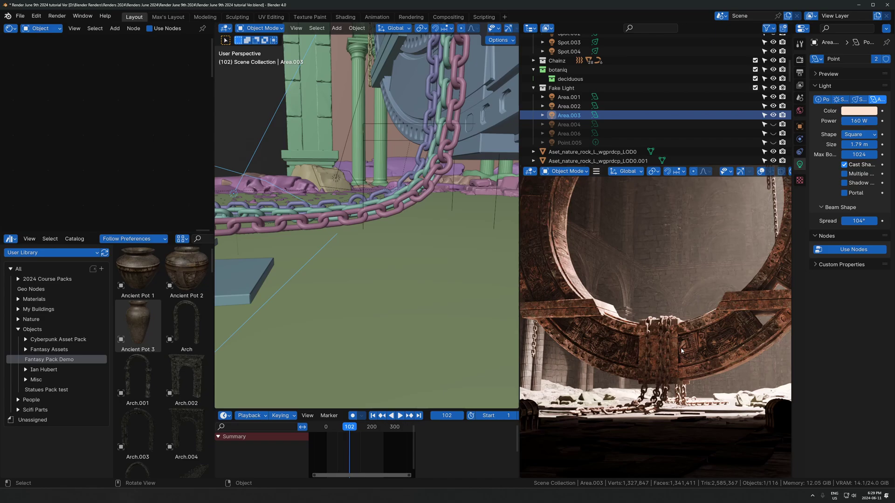
scroll(429, 180, down, 5)
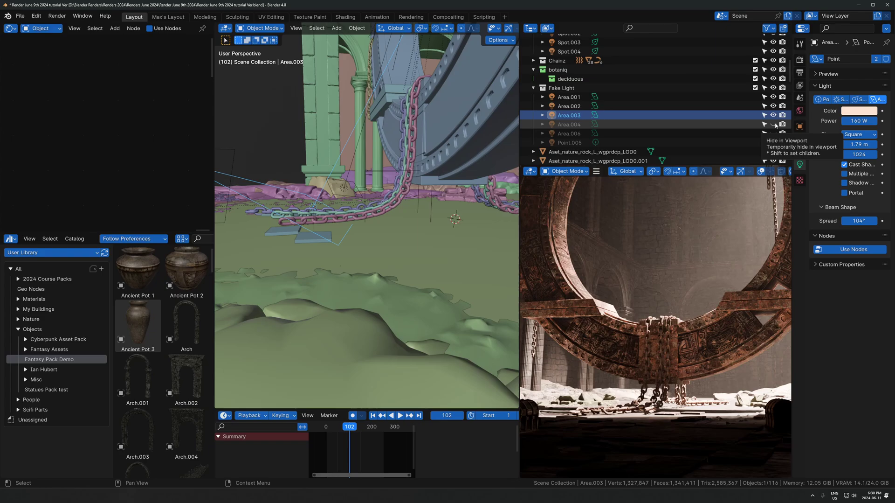
- Unhide and select the Area.004 light, and toggle its visibility to compare its effect on the ring and foreground floor
click(774, 124)
click(570, 125)
scroll(602, 214, down, 3)
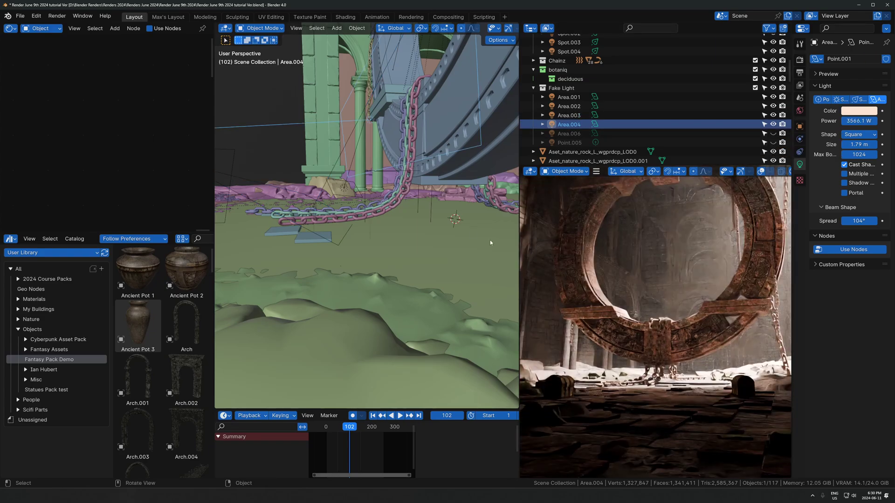
middle_drag(434, 196, 395, 204)
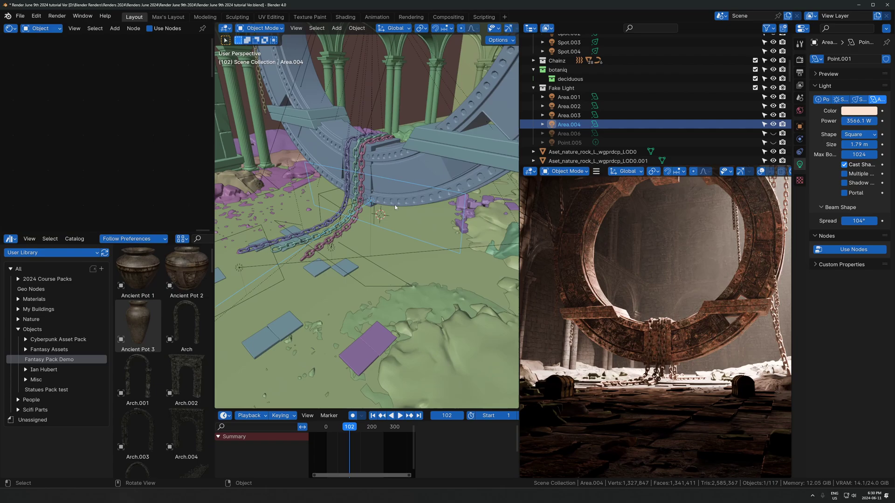
click(774, 124)
click(774, 124)
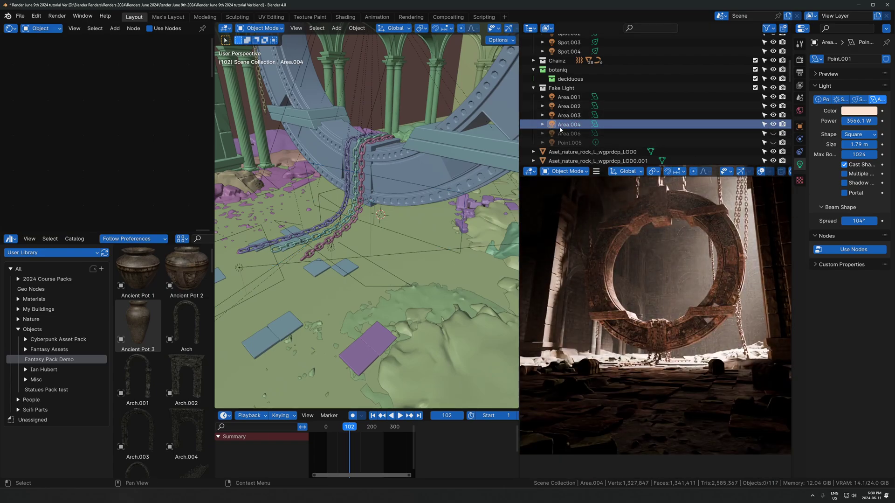
- Examine the ring's lower part and the surrounding floor in the rendered view with the Area.004 light on
middle_drag(660, 308, 673, 378)
scroll(673, 378, up, 2)
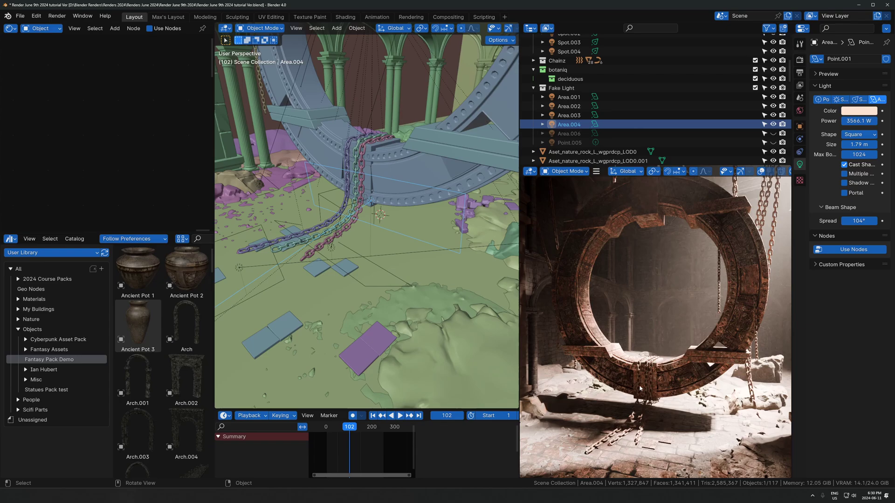
middle_drag(613, 379, 618, 321)
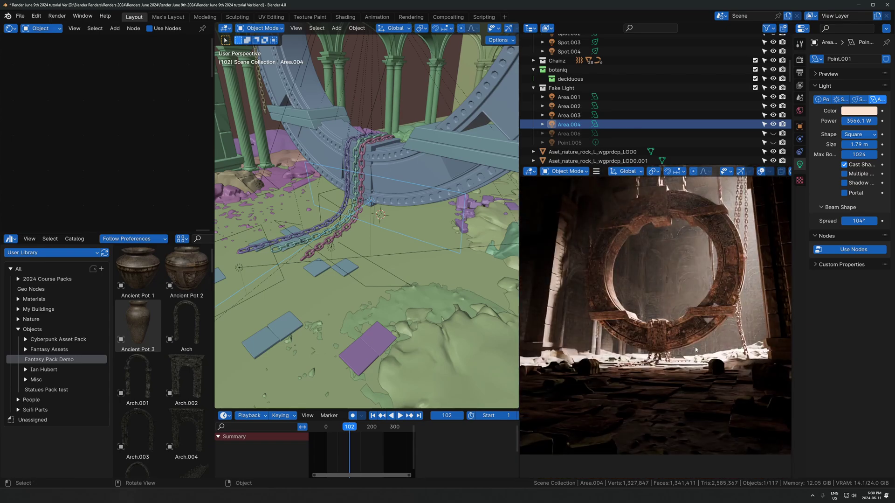
shift+middle_drag(696, 349, 686, 361)
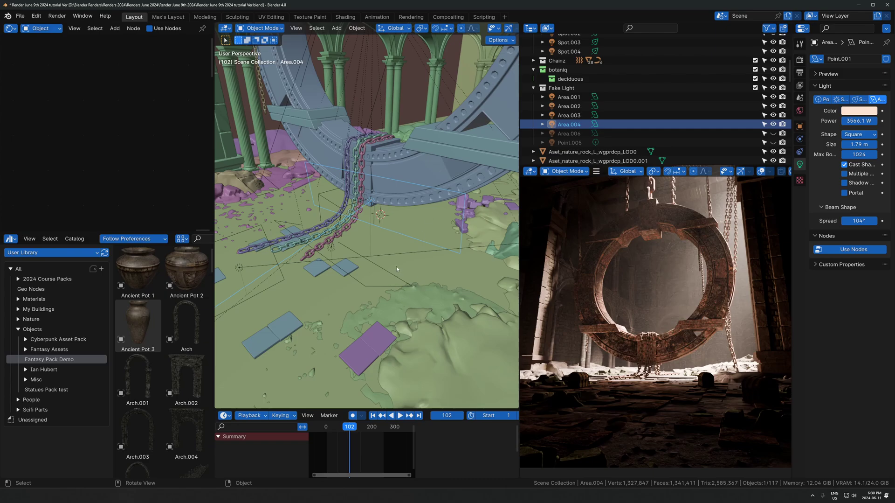
- Unhide the Area.006 light in the Fake Light collection, select it and frame it in the solid view
click(774, 133)
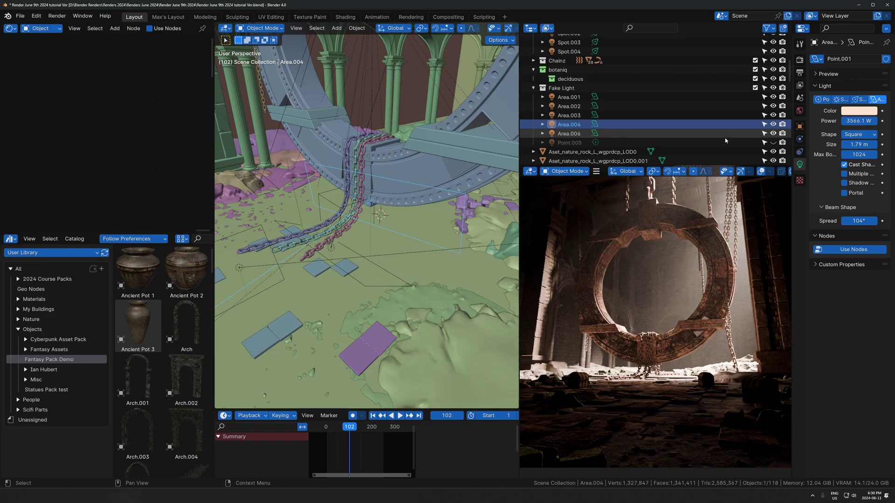
click(575, 134)
middle_drag(638, 290, 653, 350)
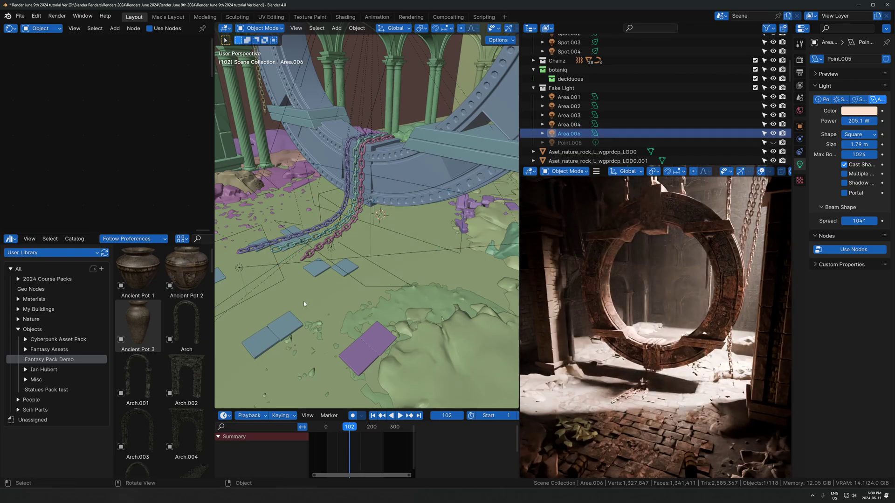
scroll(321, 256, down, 7)
key(KP_Decimal)
middle_drag(321, 256, 406, 253)
- Return the rendered view to the full camera frame and toggle the Area.006 light off and on to compare its effect
key(KP_0)
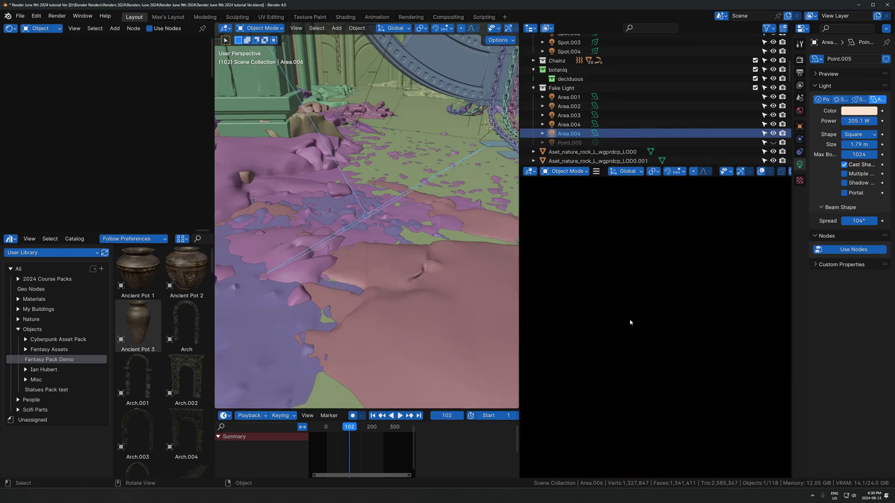
scroll(638, 323, down, 4)
scroll(639, 323, down, 1)
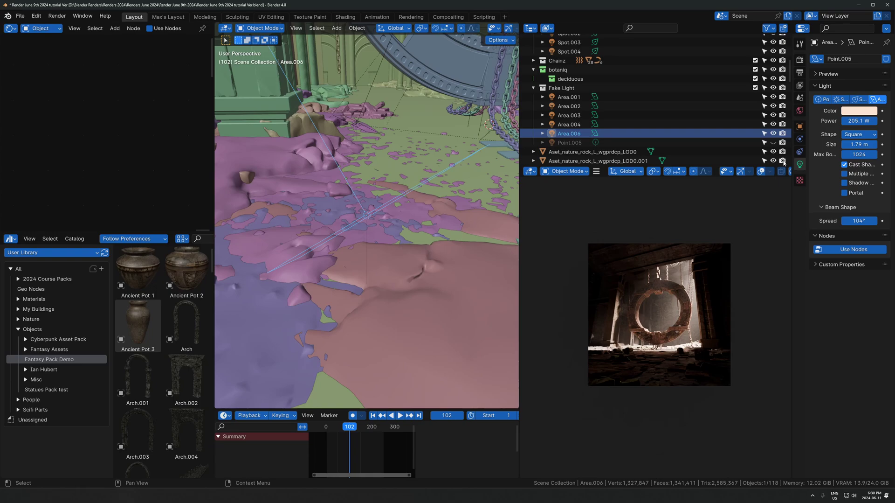
scroll(739, 189, up, 2)
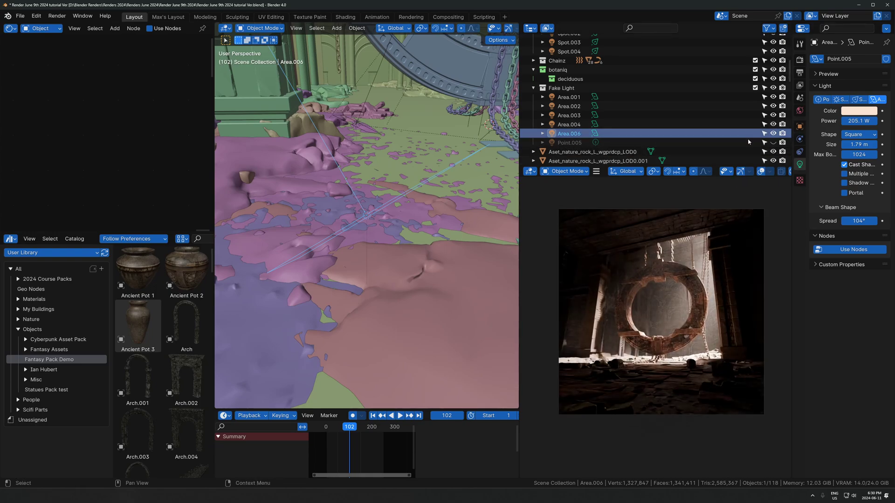
click(772, 134)
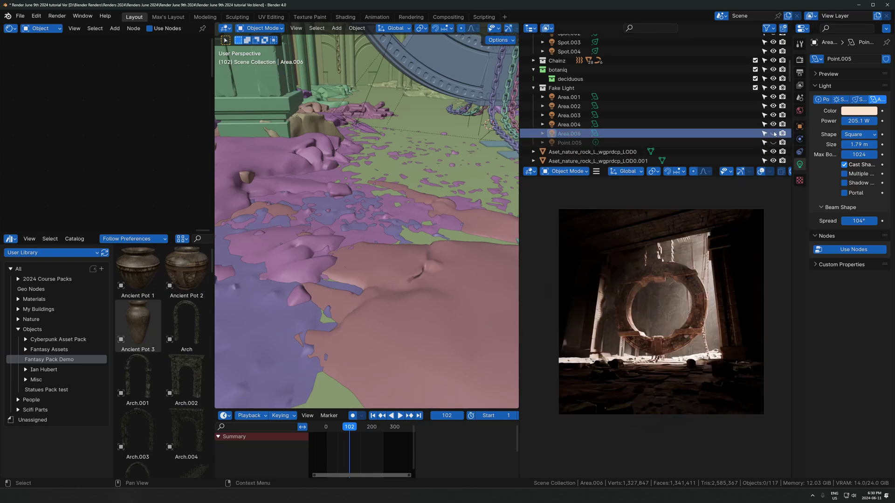
click(773, 133)
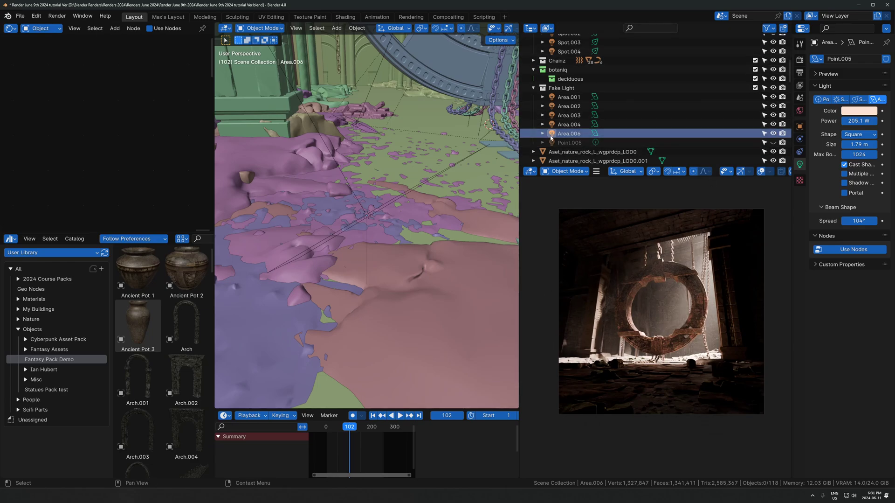
- Select the Point.005 light in the Fake Light collection and unhide it
click(565, 142)
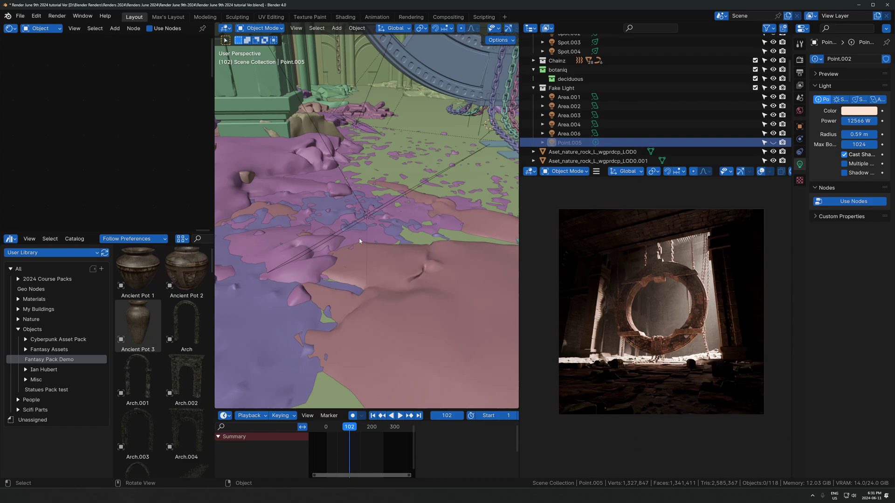
scroll(691, 279, up, 1)
shift+middle_drag(693, 280, 686, 295)
click(773, 143)
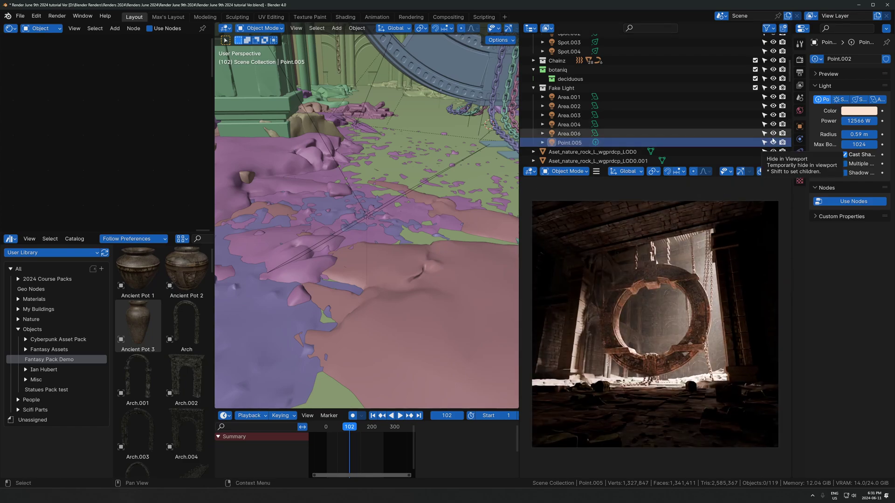
- Toggle the Point.005 light off and on to compare its effect, and frame it in the solid view
click(569, 144)
click(773, 142)
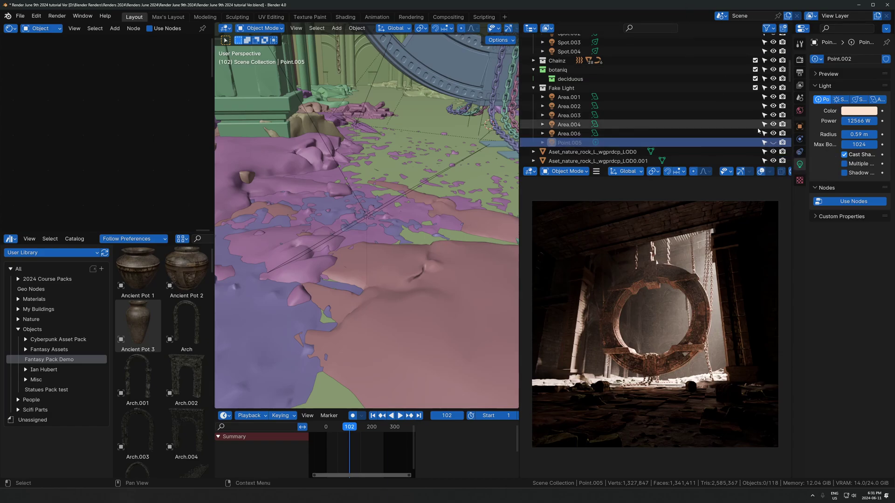
click(773, 143)
key(KP_Decimal)
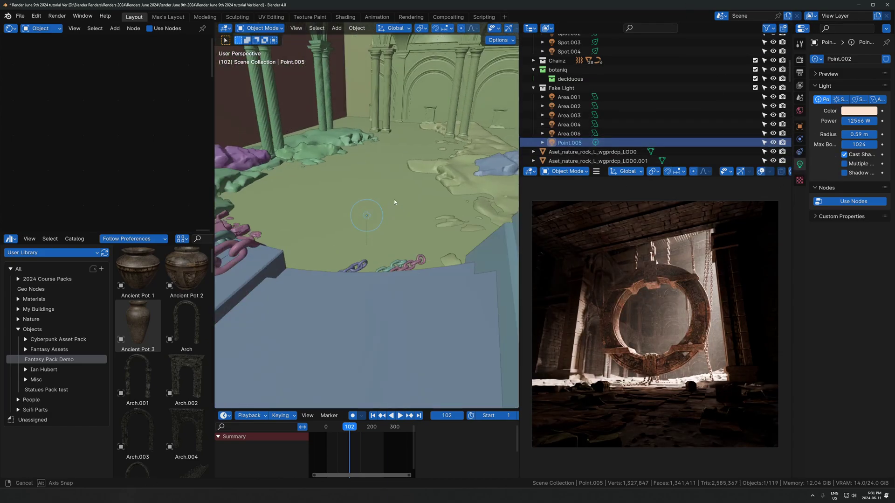
click(860, 121)
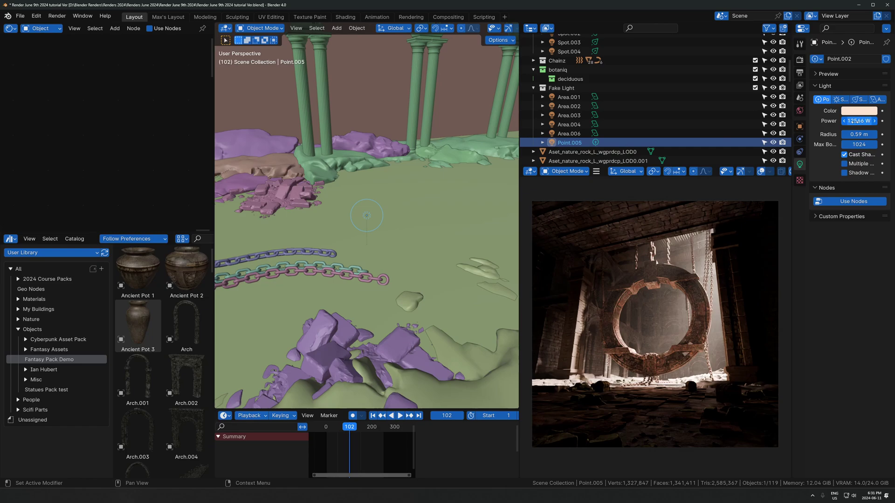
click(855, 121)
click(852, 120)
click(828, 166)
- Examine from several angles how the Point.005 light brightens the ring's back, the chains and the floor behind it
middle_drag(655, 303, 671, 327)
scroll(676, 331, down, 3)
scroll(670, 306, down, 2)
scroll(671, 328, down, 2)
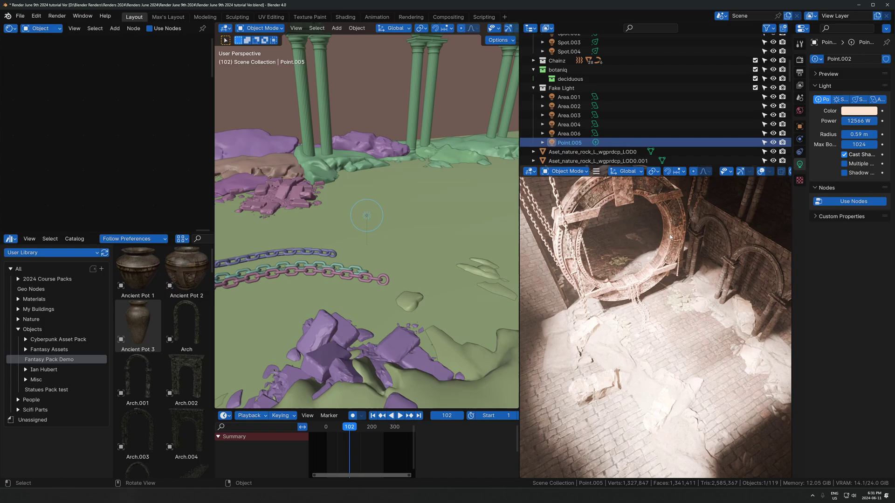
scroll(648, 321, up, 3)
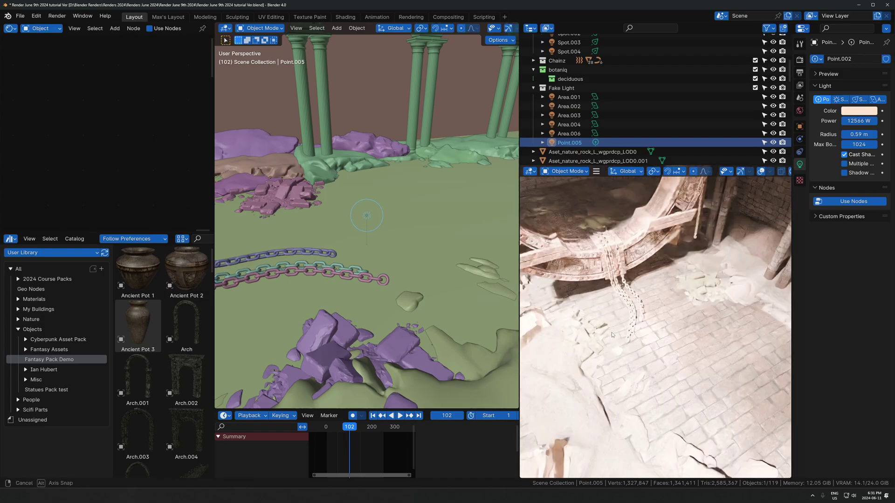
middle_drag(648, 322, 666, 331)
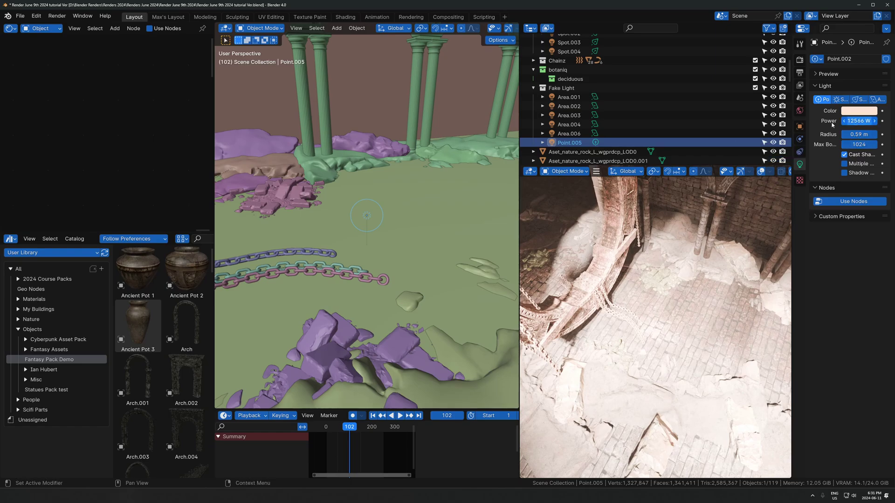
drag(860, 134, 891, 133)
right_click(859, 134)
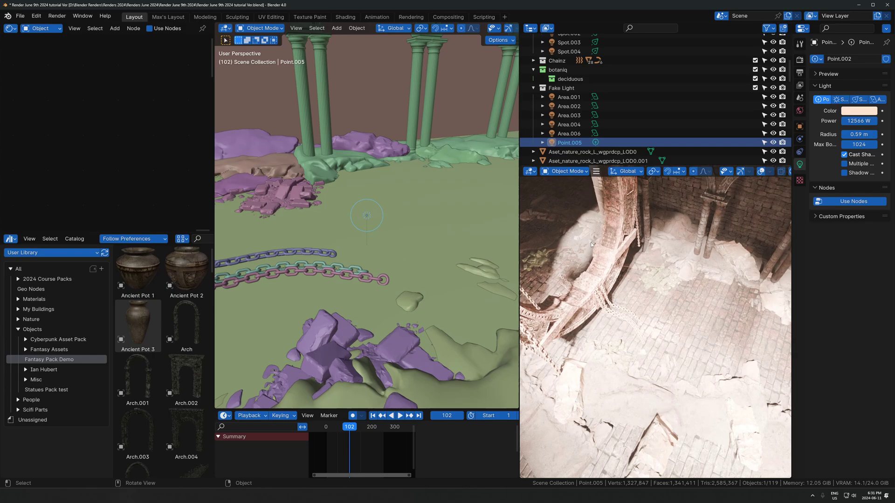
middle_drag(591, 244, 682, 310)
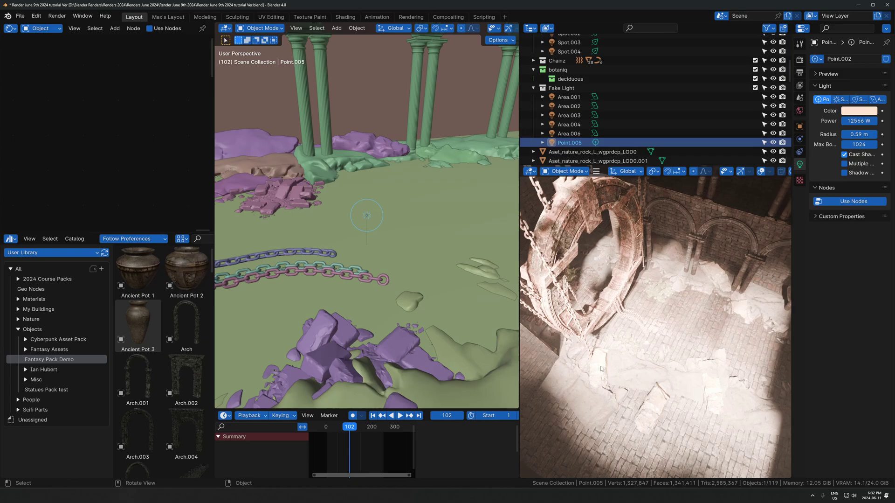
- Return the rendered view to the camera frame and examine the lit ring at different zoom levels
key(KP_0)
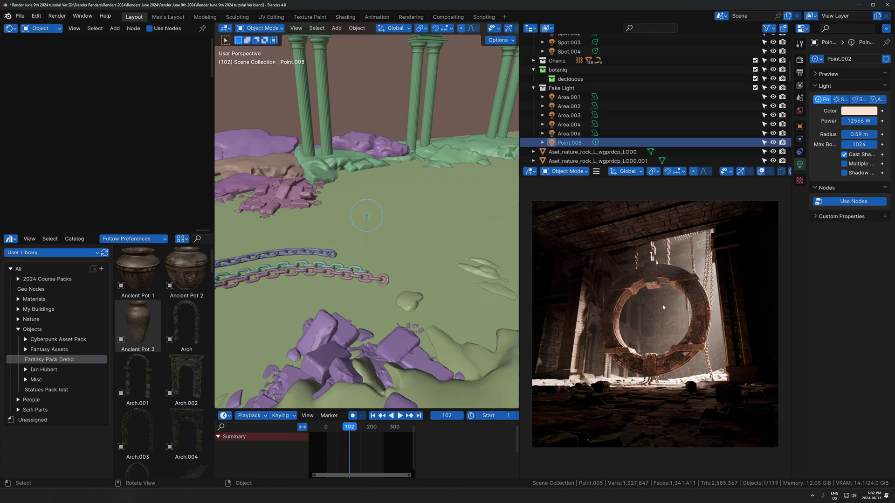
scroll(705, 310, down, 2)
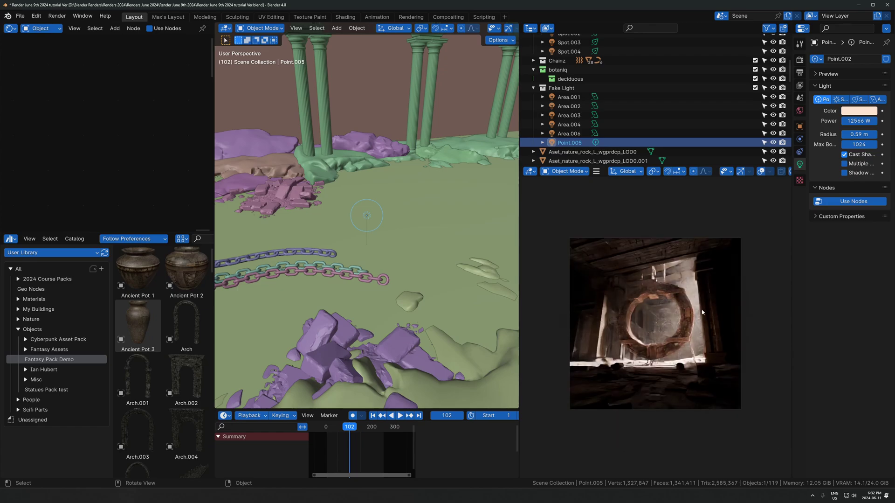
scroll(704, 310, up, 3)
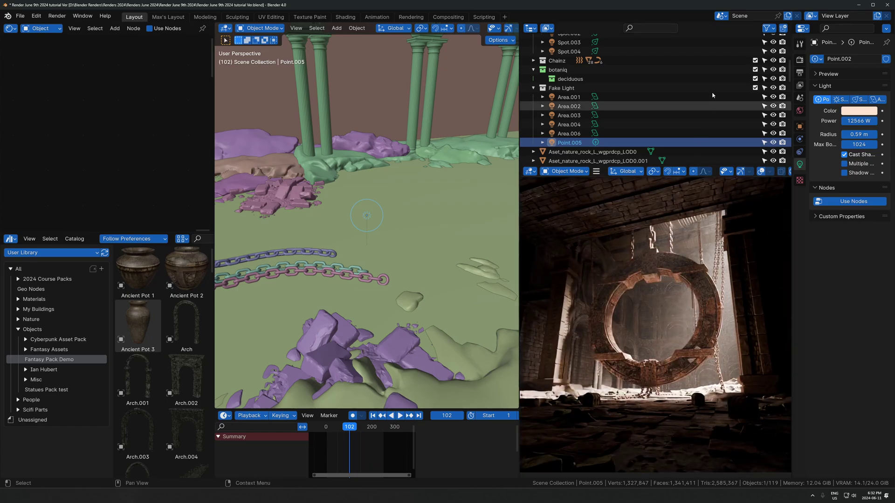
scroll(712, 98, down, 1)
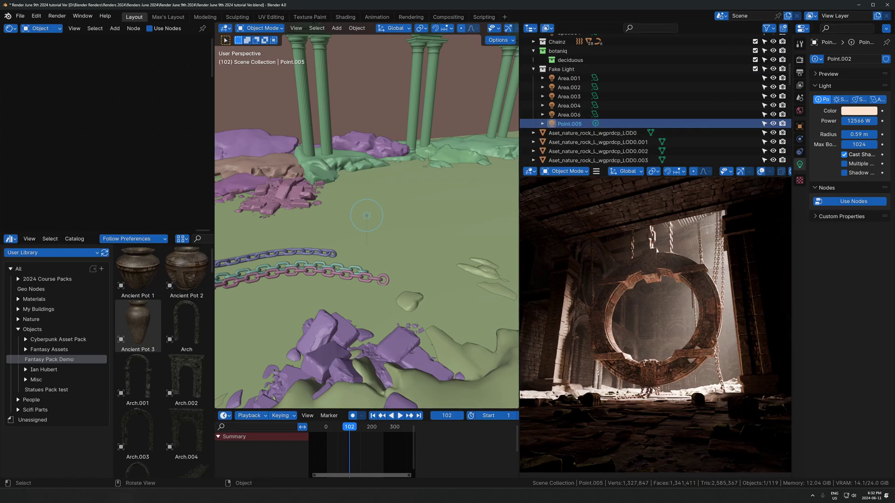
- Show the solid view through the camera and select the Area.004 light near the ring's lower edge
key(KP_0)
scroll(341, 258, up, 3)
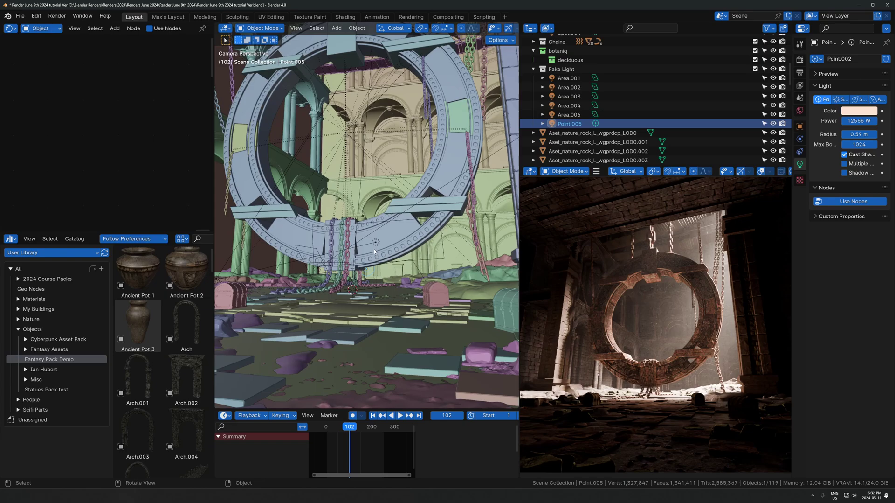
click(376, 242)
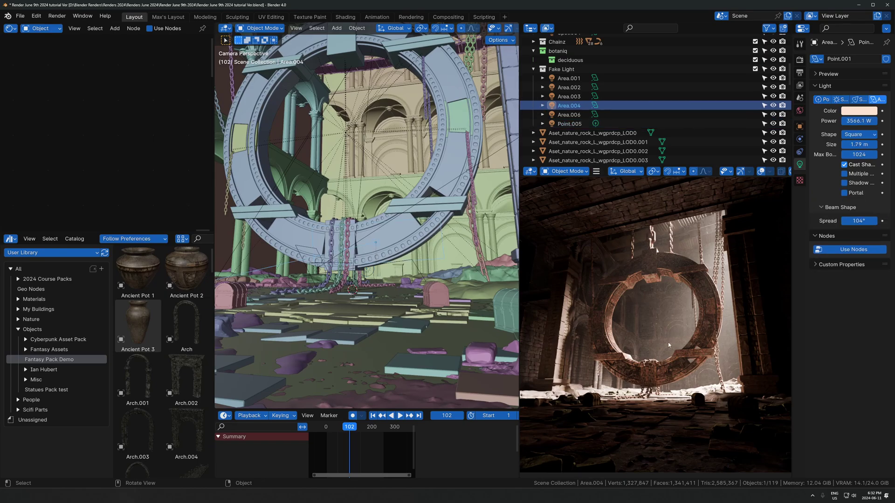
- Try removing the warm tint from the Area.004 light by lowering its color saturation to 0
click(858, 110)
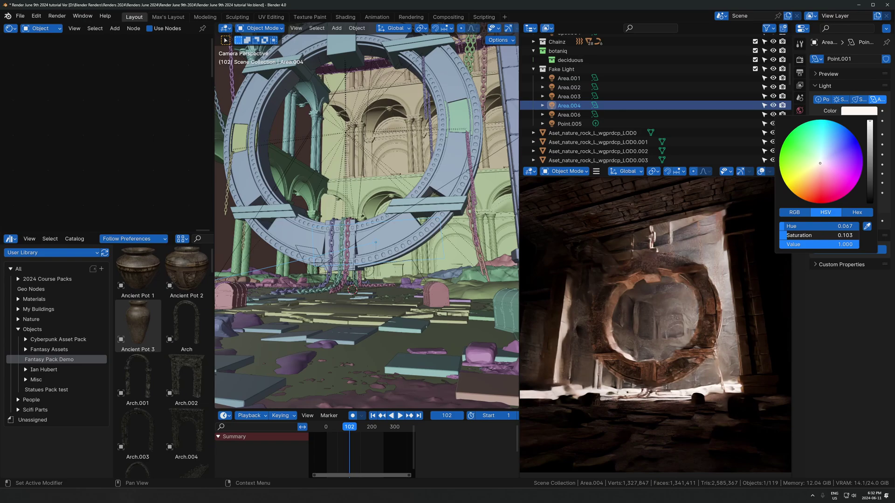
drag(842, 236, 811, 236)
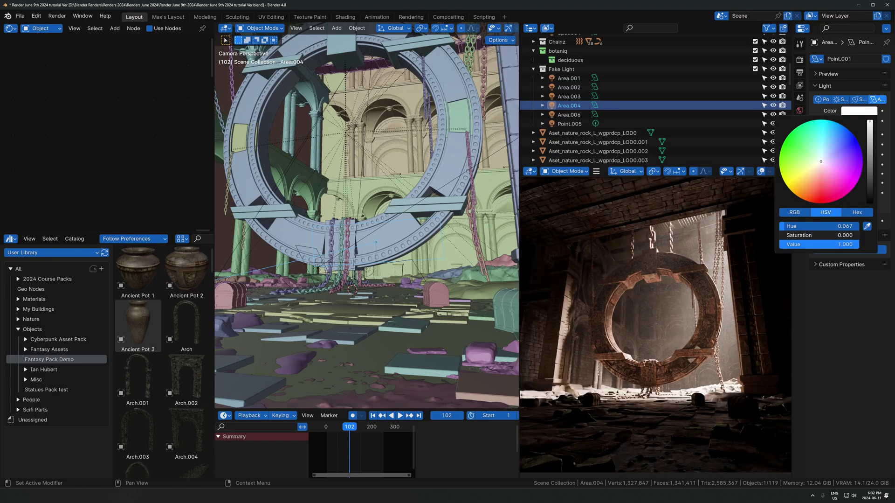
right_click(782, 236)
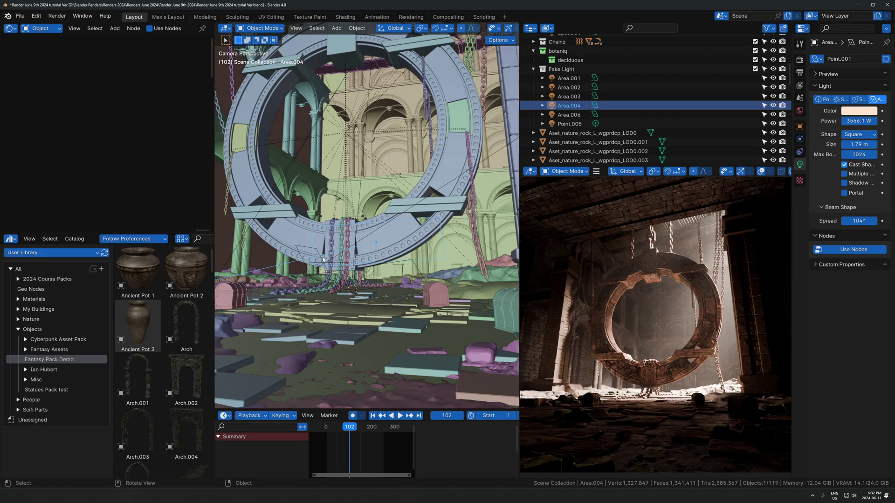
- Select the Area.003 light in front of the ring and set its power to 1160 W
click(310, 245)
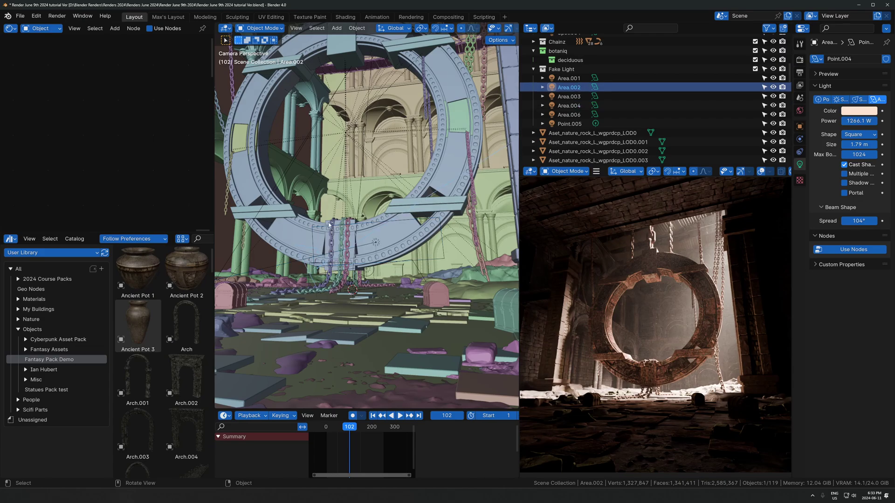
mouse_move(356, 226)
middle_down()
mouse_move(364, 279)
mouse_move(366, 245)
mouse_move(326, 308)
mouse_move(378, 219)
mouse_move(345, 223)
middle_up()
click(371, 301)
scroll(347, 307, up, 5)
click(341, 237)
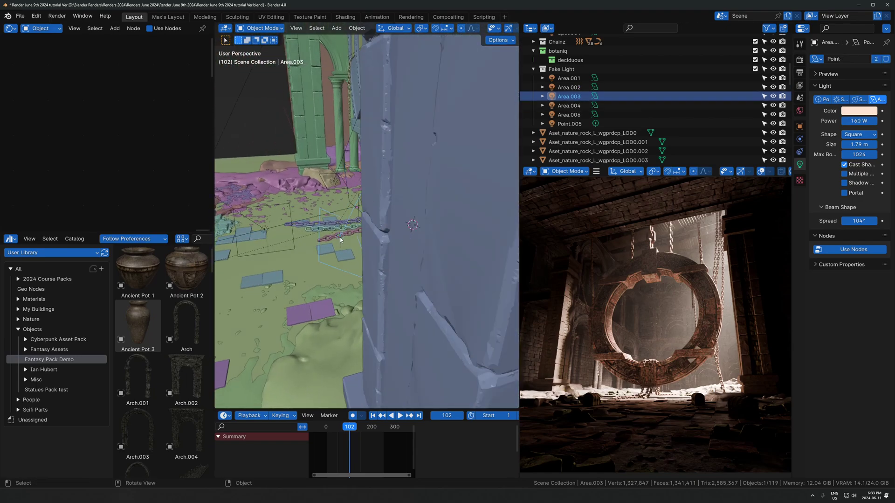
click(852, 121)
click(849, 121)
text(1)
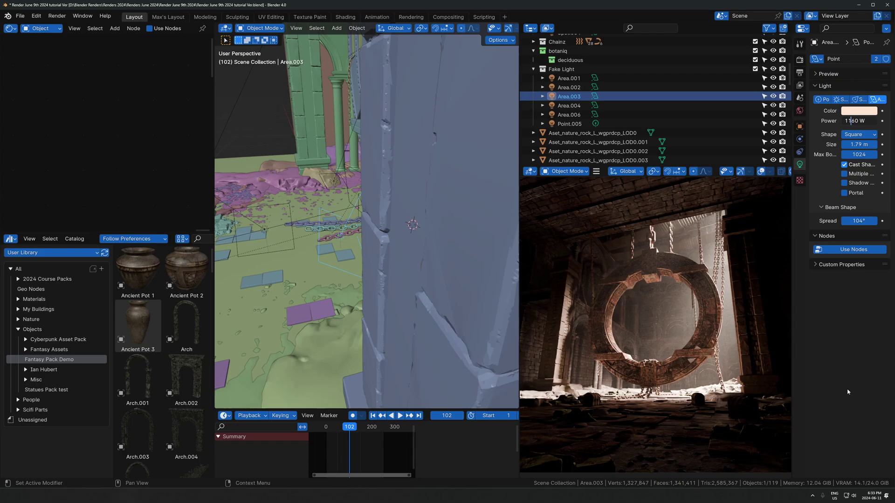
key(Return)
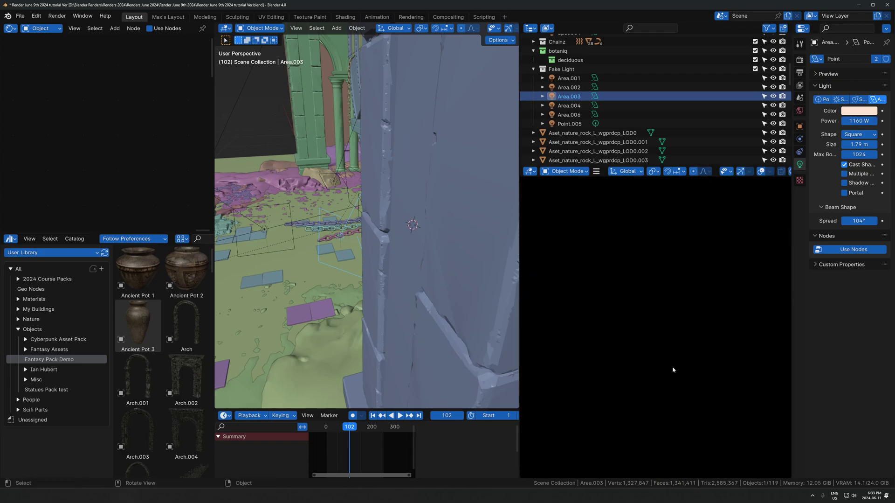
- Try a power of 5160 W for the Area.003 light, and undo both of its power changes
middle_drag(356, 205, 443, 265)
click(851, 121)
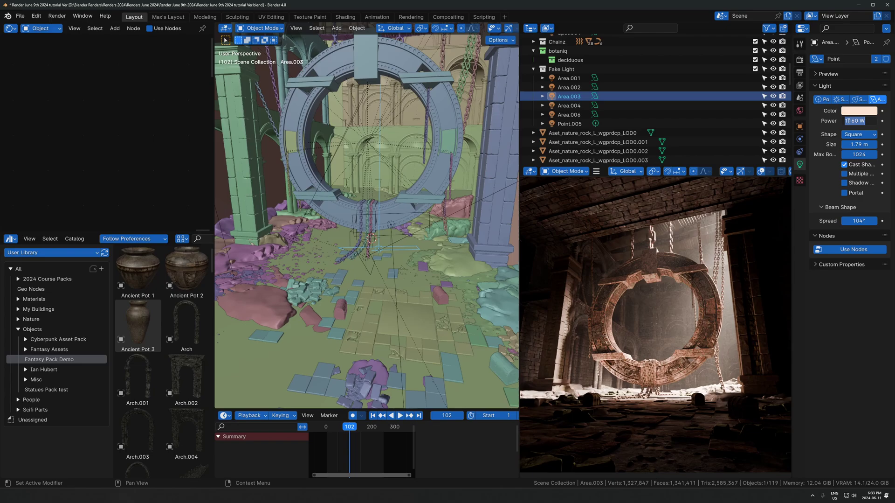
drag(849, 121, 834, 150)
text(5)
key(Return)
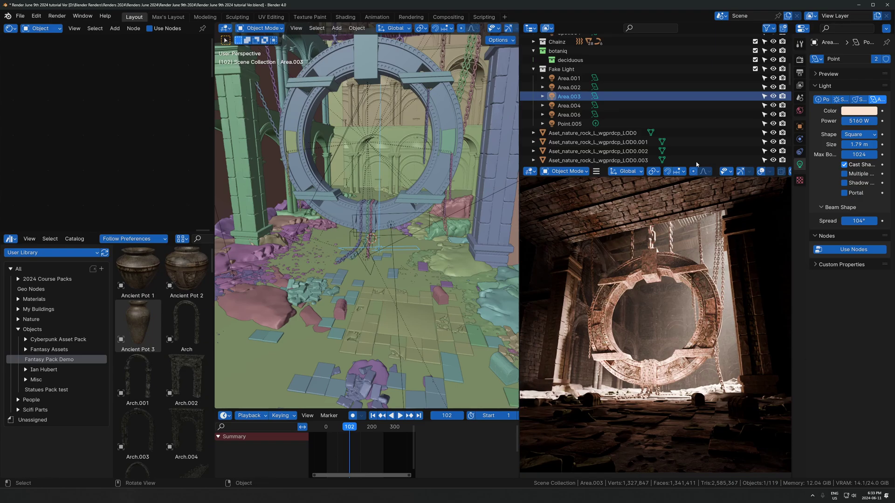
key(ctrl+z)
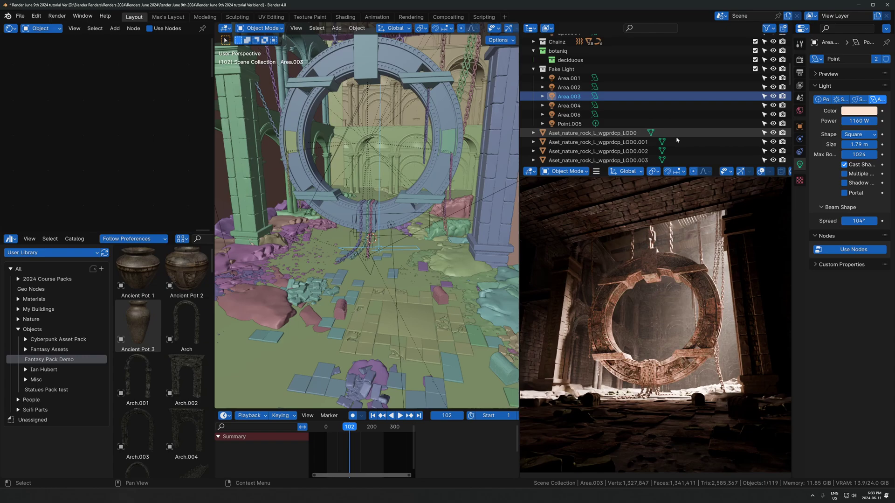
key(ctrl+z)
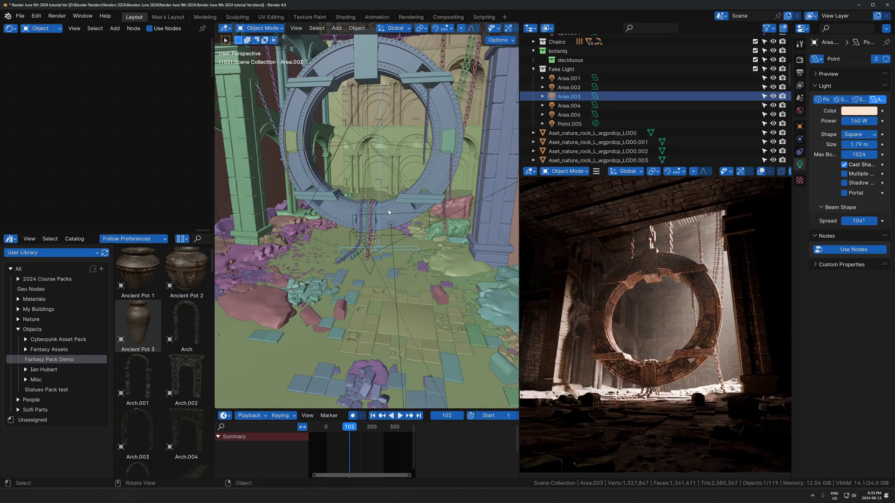
- Select the Area.004 light by the ring's lower edge and enable Volume Scatter in its ray visibility
click(390, 224)
key(KP_Decimal)
middle_drag(420, 247, 359, 258)
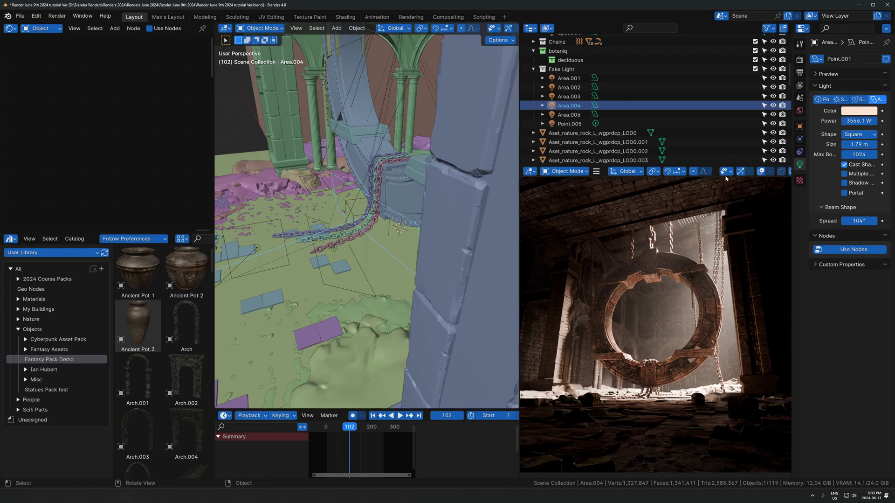
scroll(397, 180, up, 3)
middle_drag(397, 180, 409, 272)
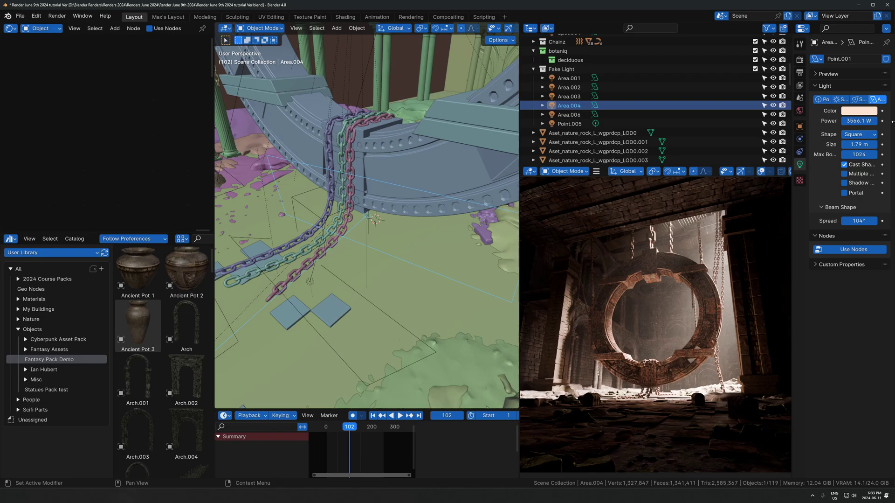
click(800, 126)
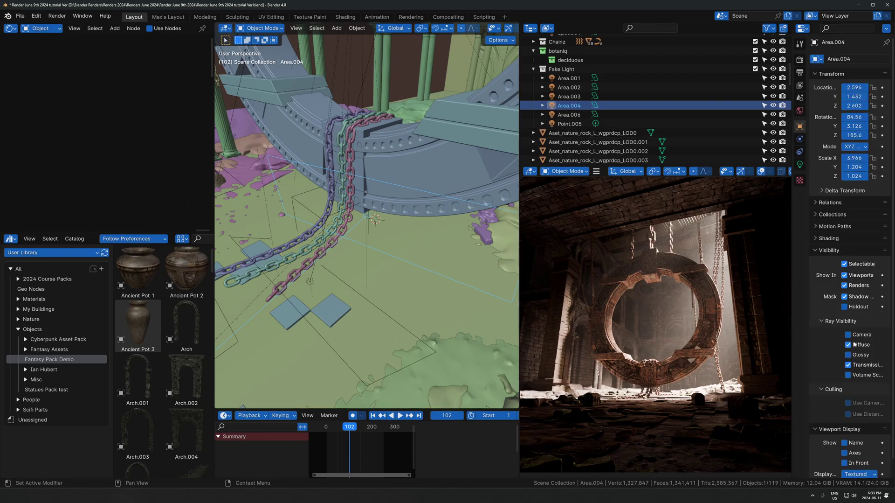
click(859, 375)
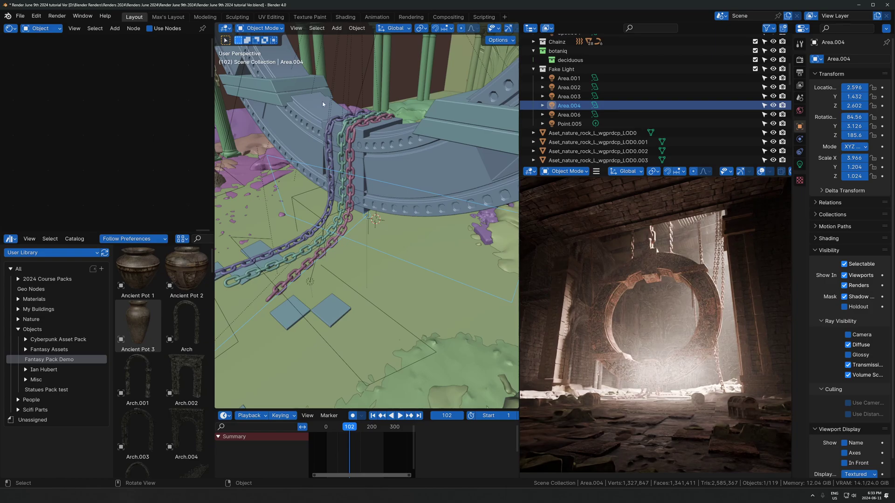
- Select the large volume cube enclosing the scene and examine its Volume Scatter material nodes
scroll(373, 185, down, 5)
scroll(376, 190, down, 12)
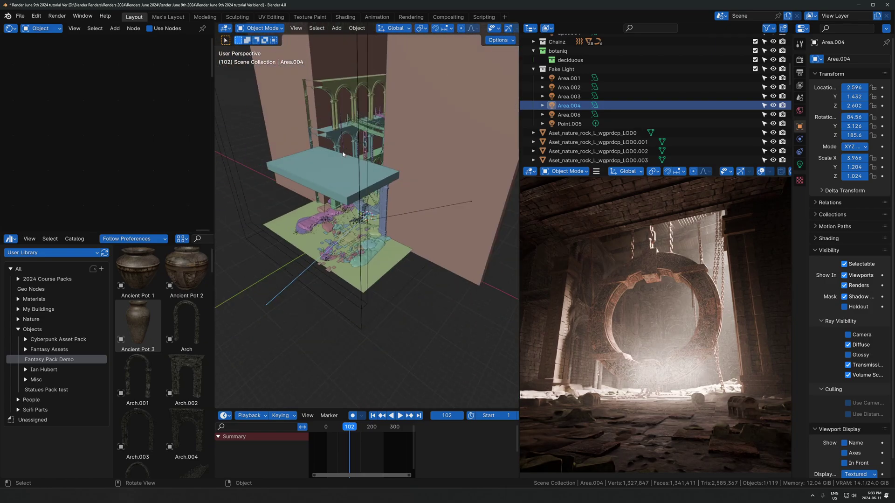
click(444, 131)
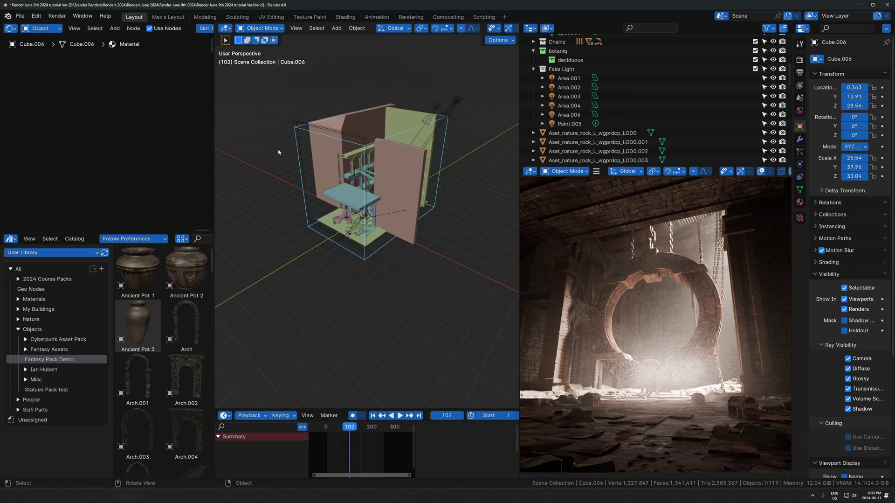
middle_drag(410, 196, 429, 193)
key(g)
right_click(290, 182)
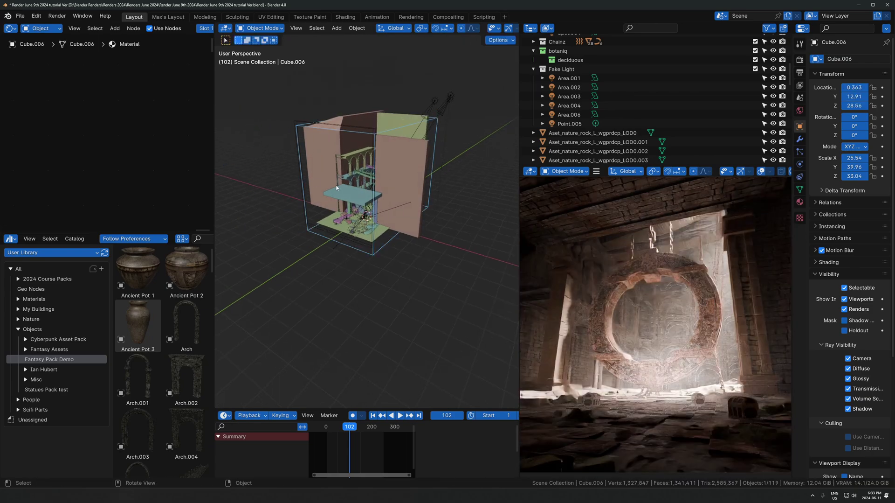
key(Home)
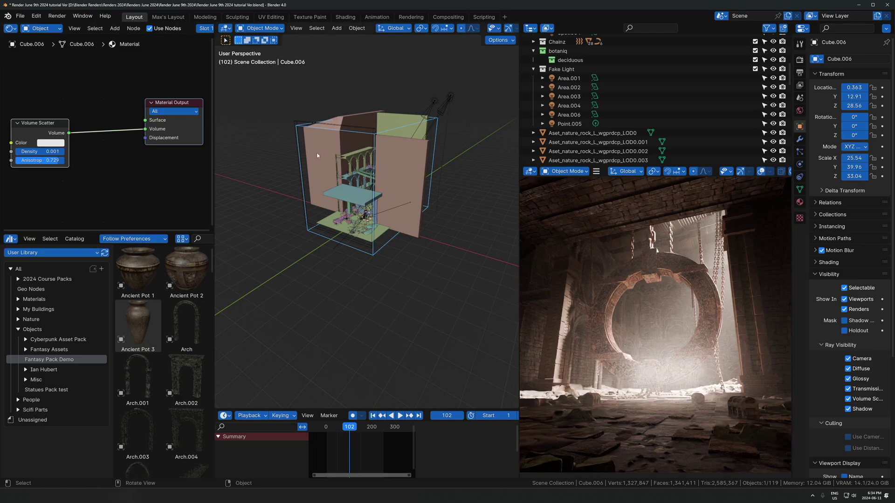
- Select the Area.002 light on the floor before the ring and enable Volume Scatter in its ray visibility
key(KP_0)
middle_drag(476, 261, 359, 255)
click(352, 293)
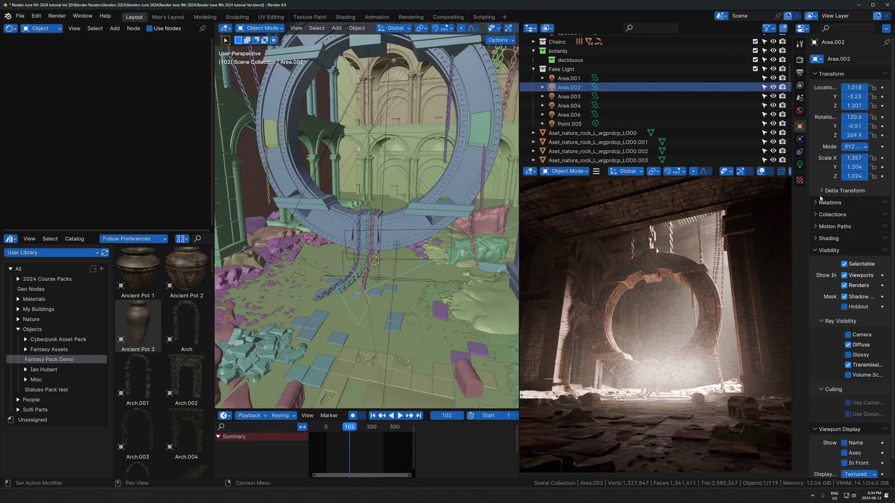
click(862, 374)
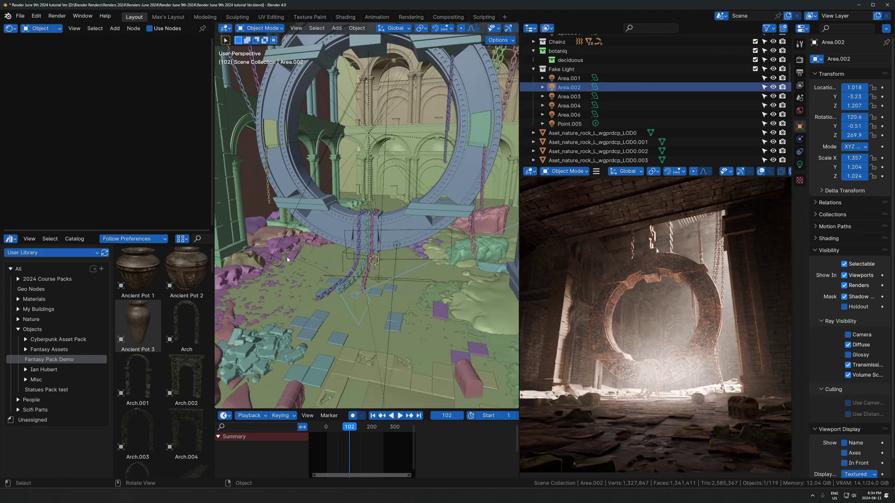
- Toggle Volume Scatter ray visibility on and off for the Area.001 light, widening its properties area to show the full option names
click(303, 260)
click(863, 374)
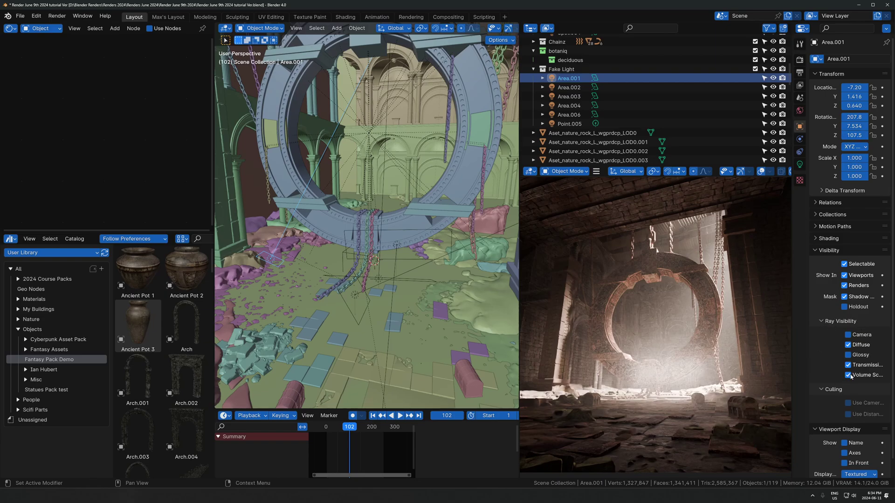
drag(793, 365, 765, 365)
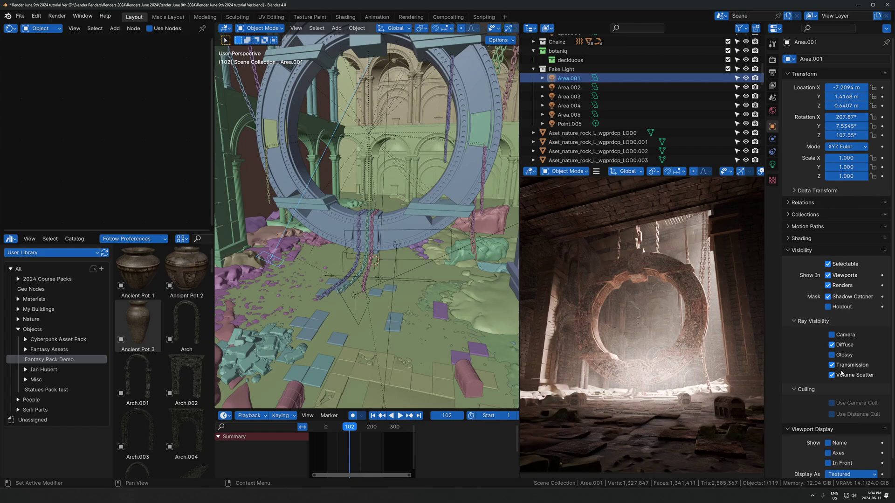
click(832, 375)
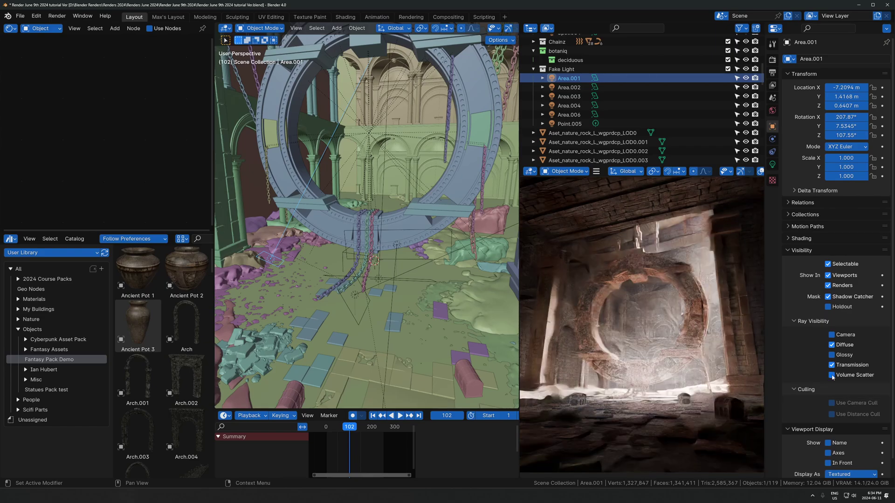
- Disable Volume Scatter in the Area.004 light's ray visibility and show its light settings
click(421, 251)
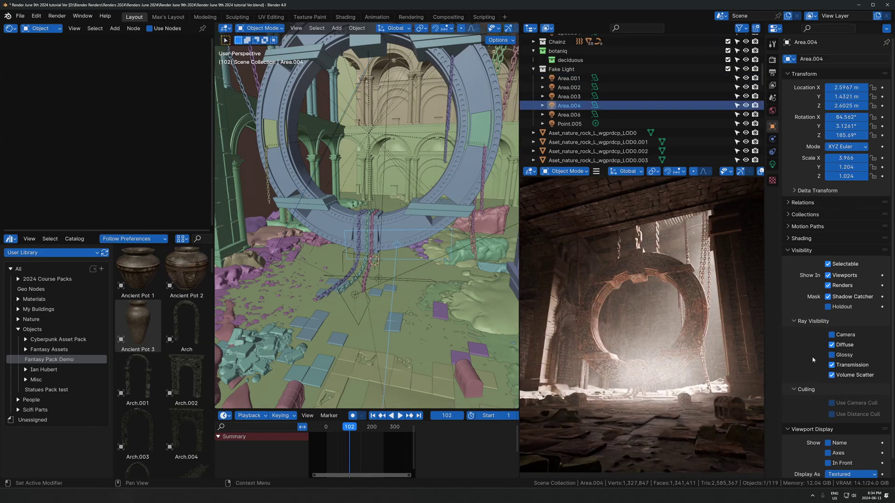
click(832, 375)
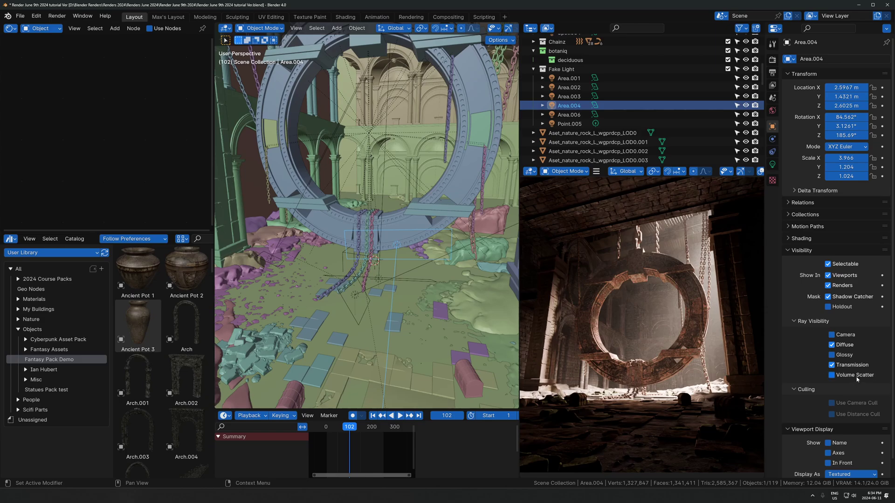
click(773, 164)
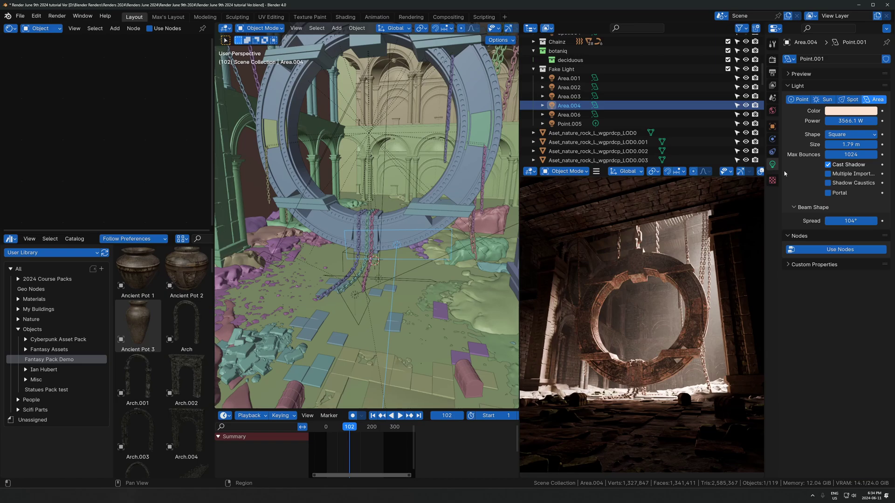
- Add a mesh plane and scale it up to cover the floor in front of the ring
key(shift+a)
mouse_move(340, 305)
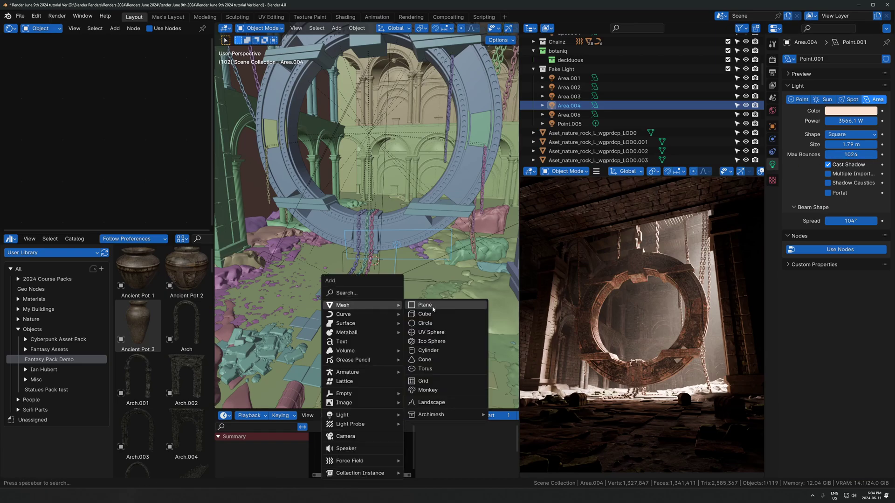
click(424, 305)
key(s)
click(483, 251)
- Clear the plane's location, adjust its height just above the floor, and shift it horizontally across the area before the ring
key(alt+g)
key(g)
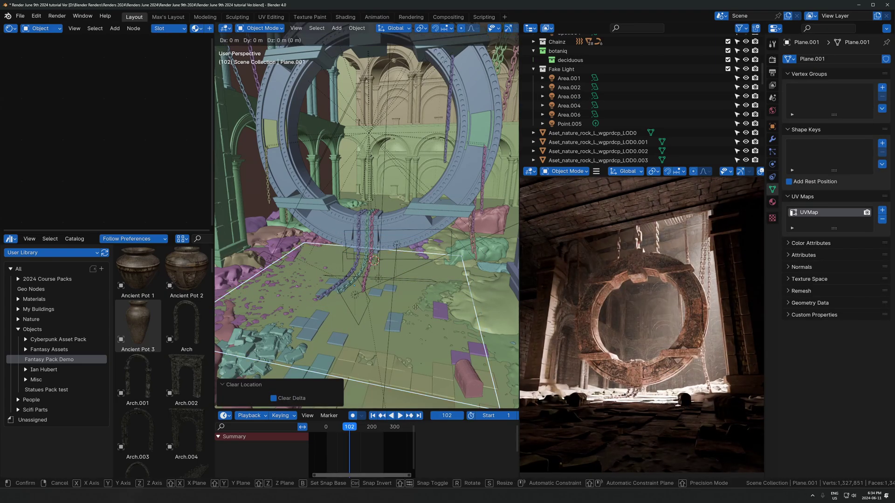
key(z)
click(410, 297)
key(g)
key(shift+z)
click(380, 131)
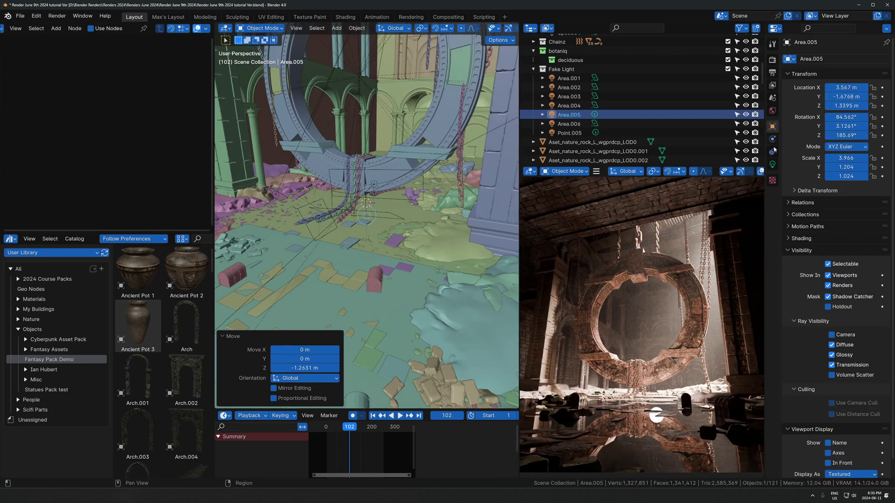
- Enable Multiple Importance for the Area.005 point light and examine its reflection in the plane
click(773, 164)
click(852, 164)
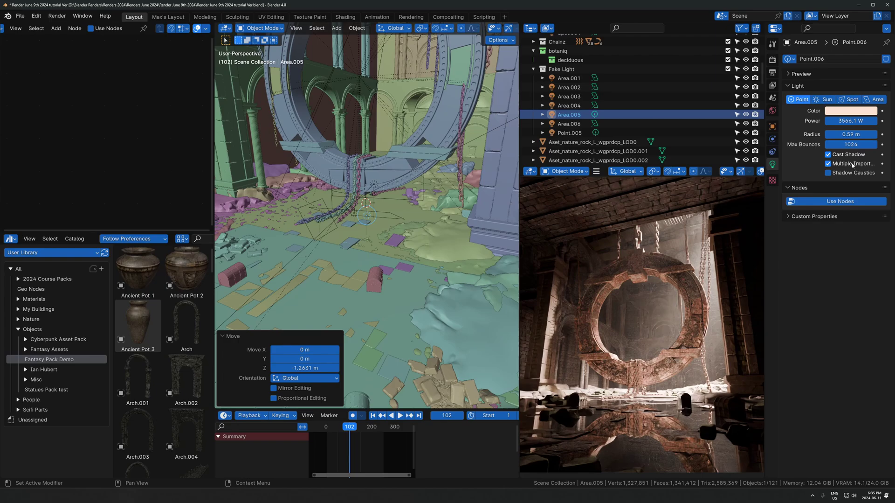
scroll(368, 226, down, 1)
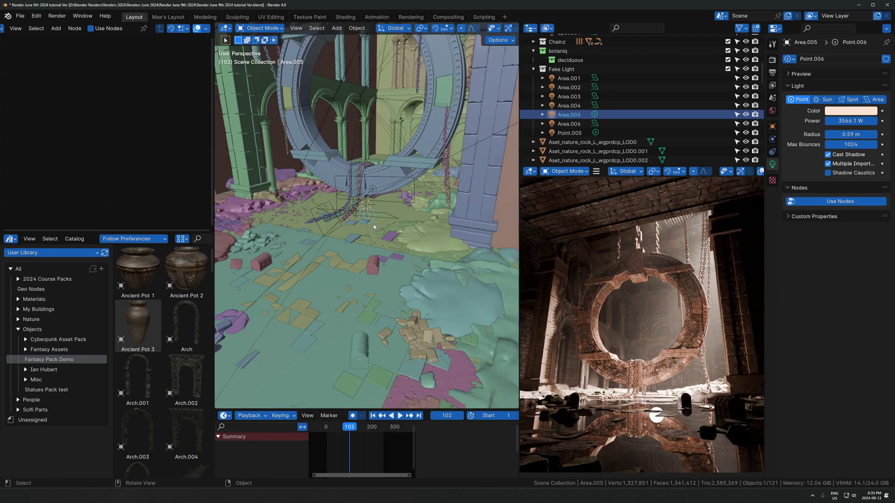
scroll(652, 424, up, 5)
shift+middle_drag(649, 431, 624, 335)
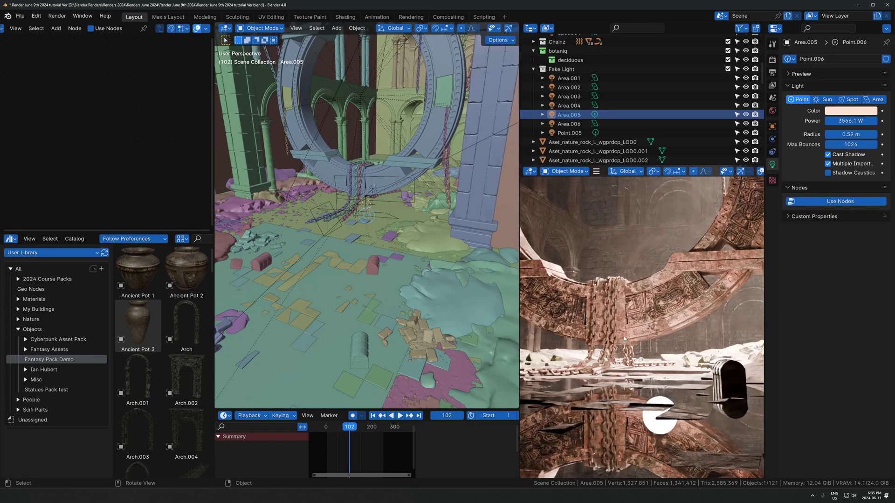
key(g)
right_click(391, 183)
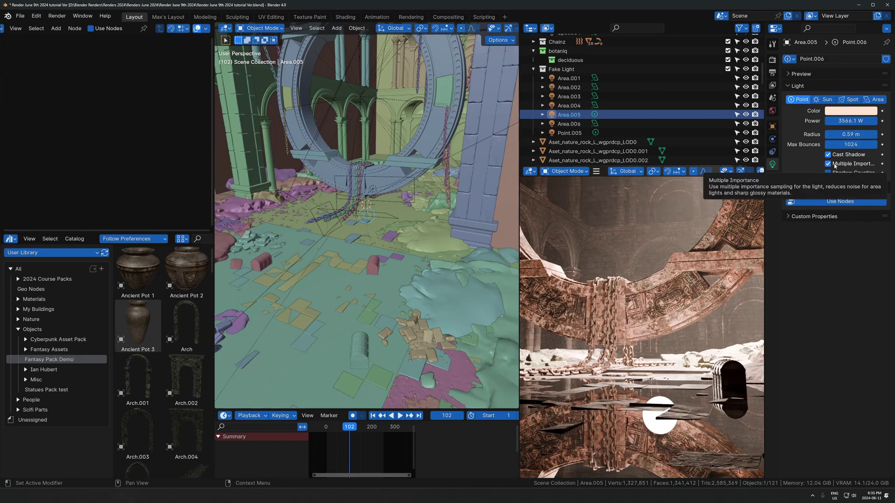
- Toggle Multiple Importance off and on for the Area.005 point light to compare its reflection, leaving it enabled
click(855, 164)
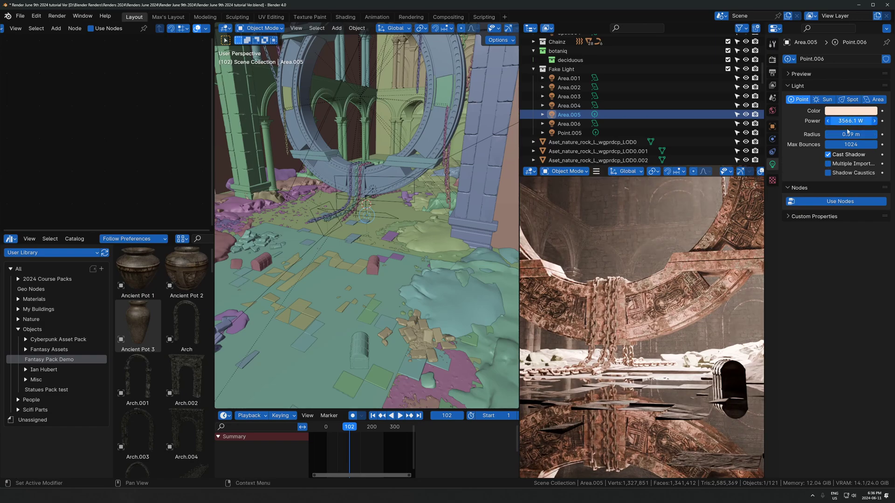
click(843, 166)
click(842, 165)
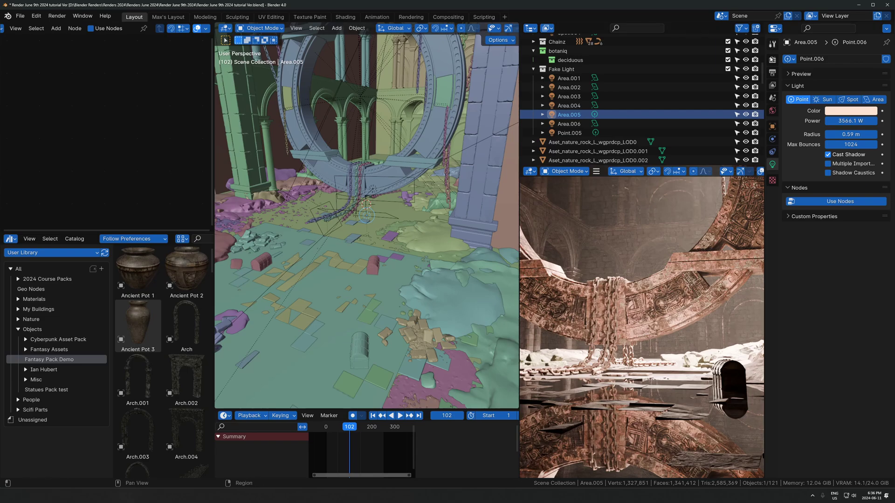
click(773, 126)
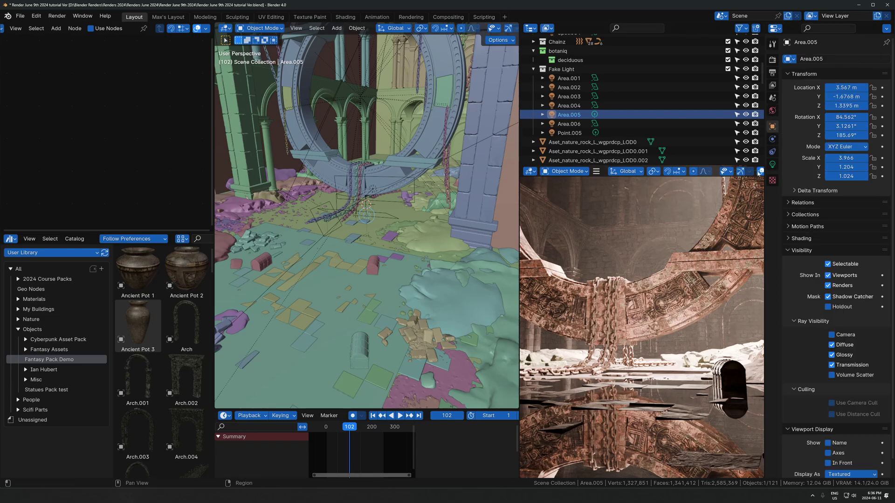
click(773, 164)
click(830, 164)
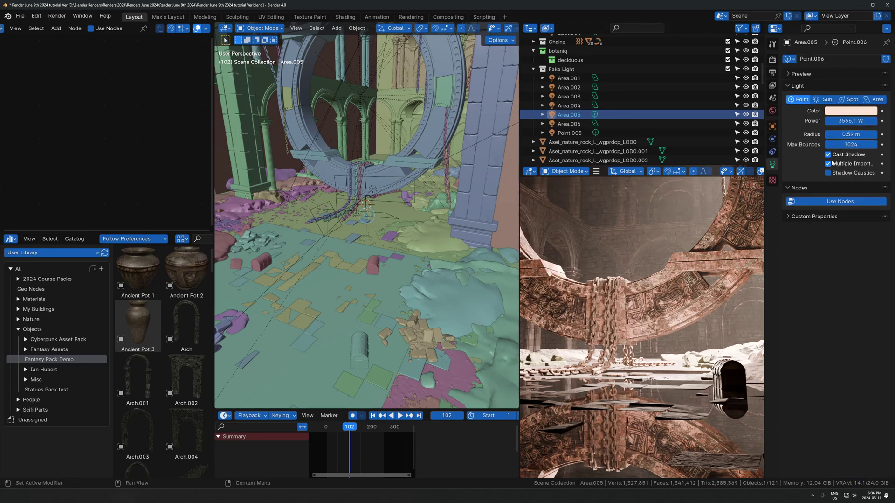
click(773, 127)
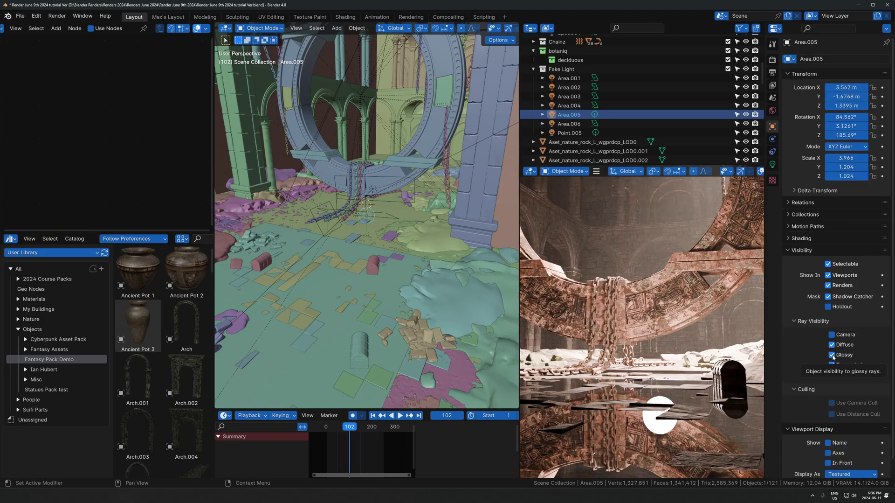
- Toggle Glossy in the Area.005 light's ray visibility to compare the plane's reflections, leaving it disabled
click(834, 355)
click(834, 355)
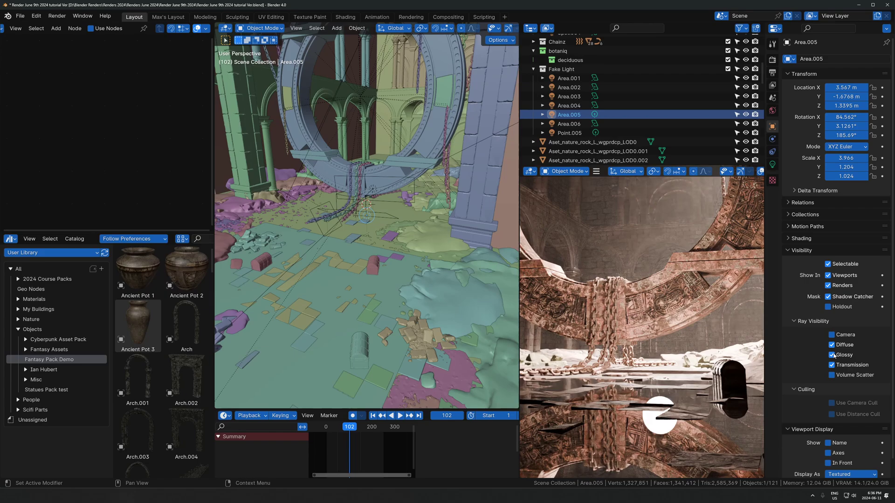
click(834, 355)
click(834, 355)
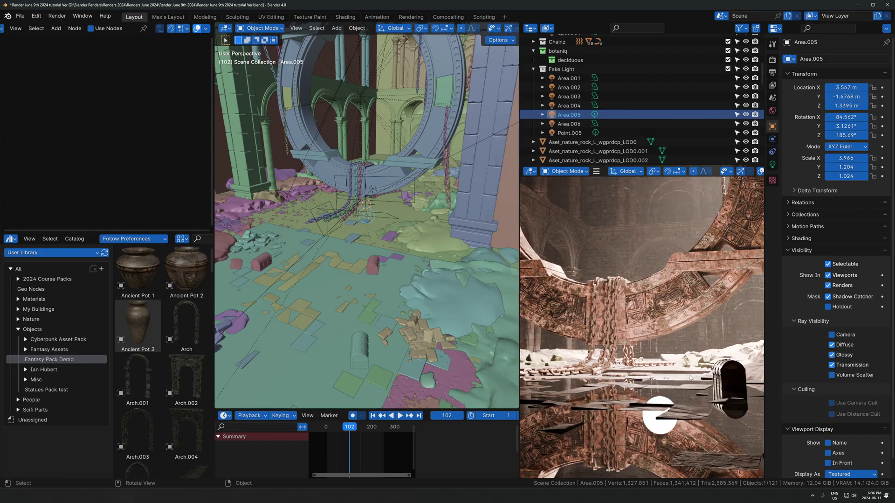
click(841, 355)
click(841, 357)
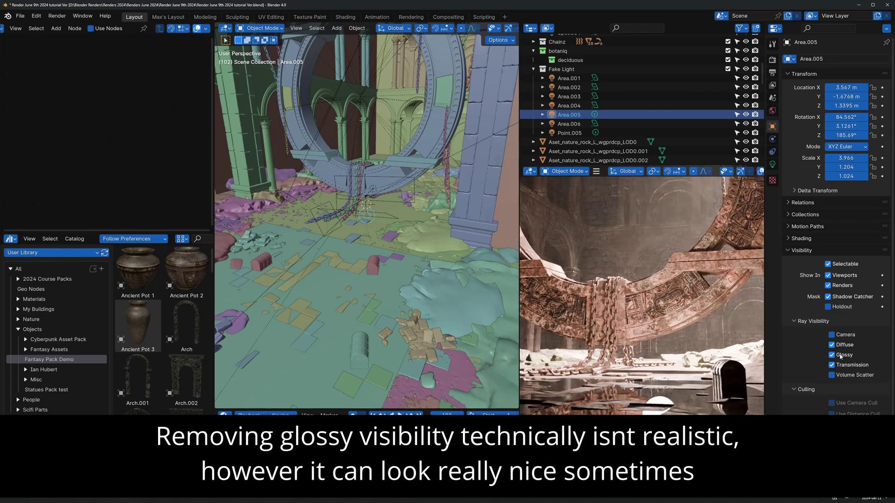
click(841, 356)
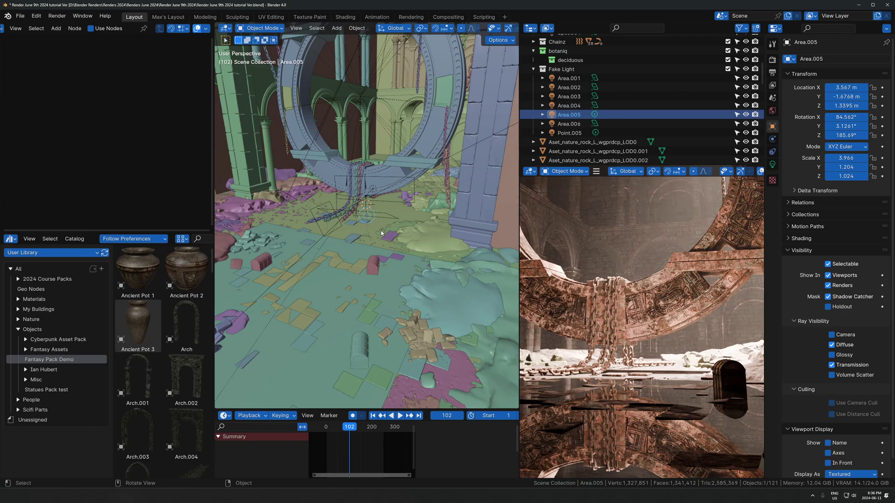
- Delete the Area.005 point light and the plane covering the floor
key(x)
click(385, 247)
click(392, 271)
key(x)
click(393, 272)
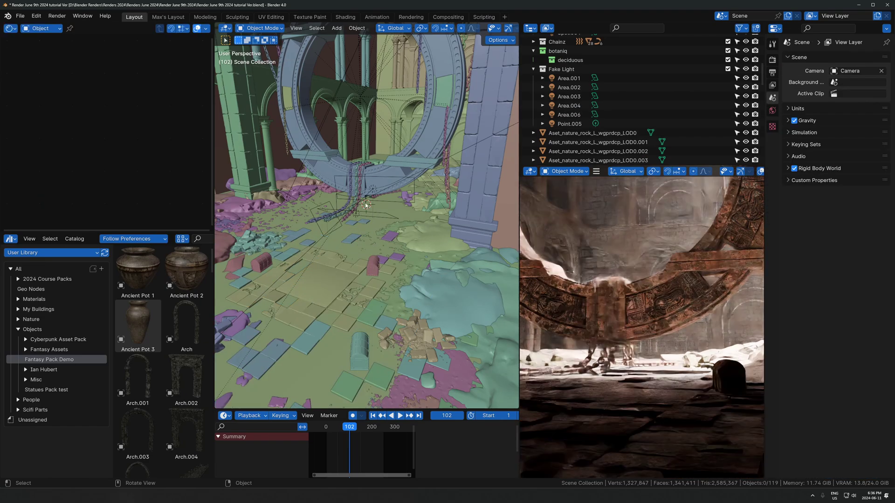
- Select the Area.004 light and toggle Glossy in its ray visibility to compare the floor reflections, leaving it enabled
click(579, 106)
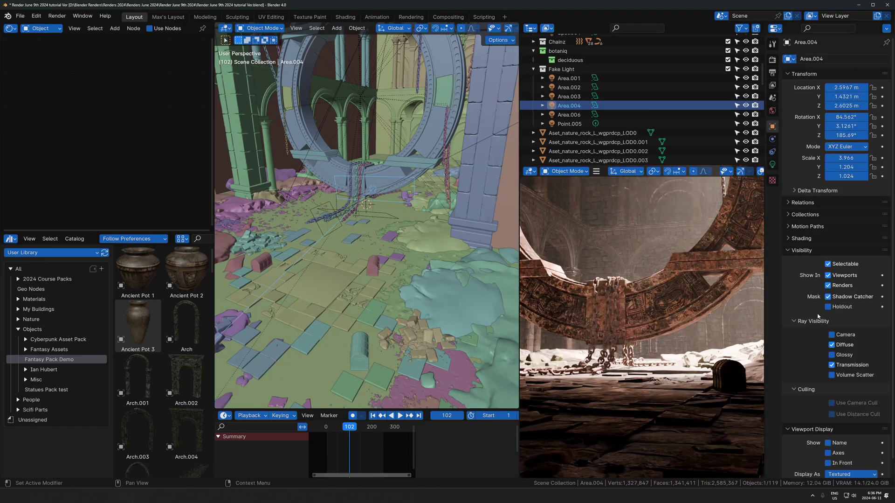
click(838, 357)
click(838, 355)
scroll(728, 340, down, 4)
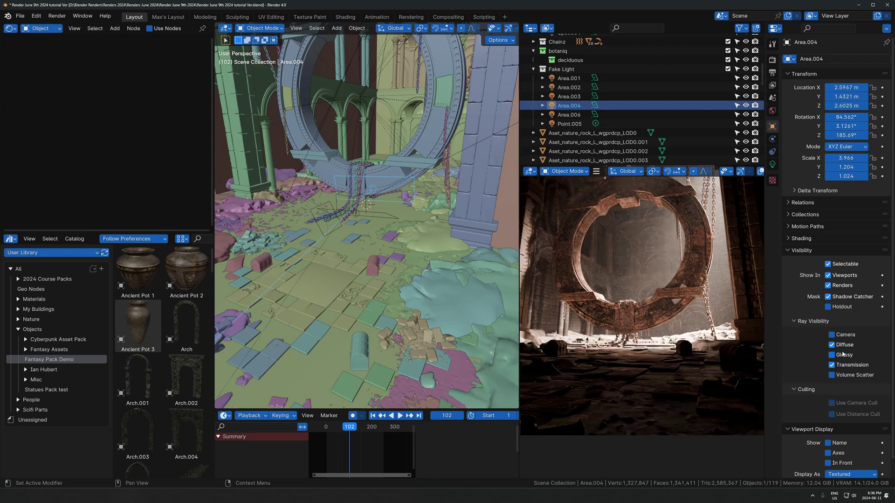
click(843, 356)
click(842, 357)
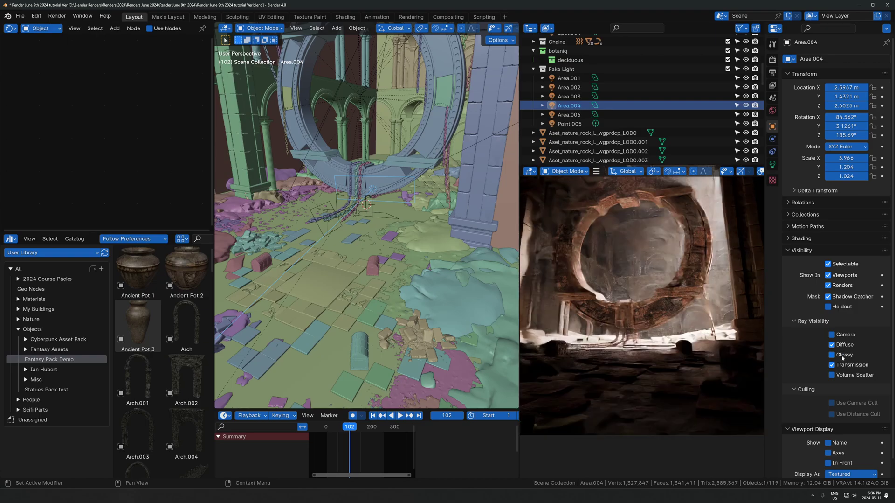
click(843, 358)
click(843, 357)
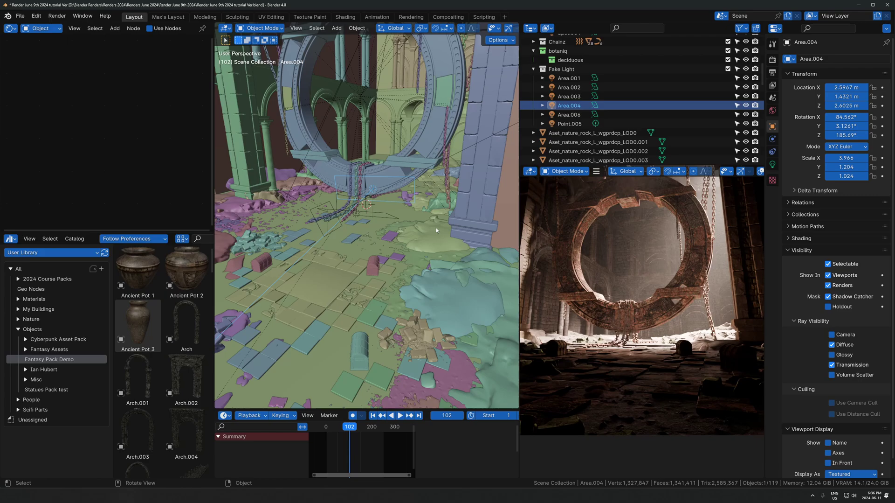
click(834, 355)
click(836, 355)
- Reduce the Area.004 light's power to 356.1 W, and further to 156.1 W
click(772, 165)
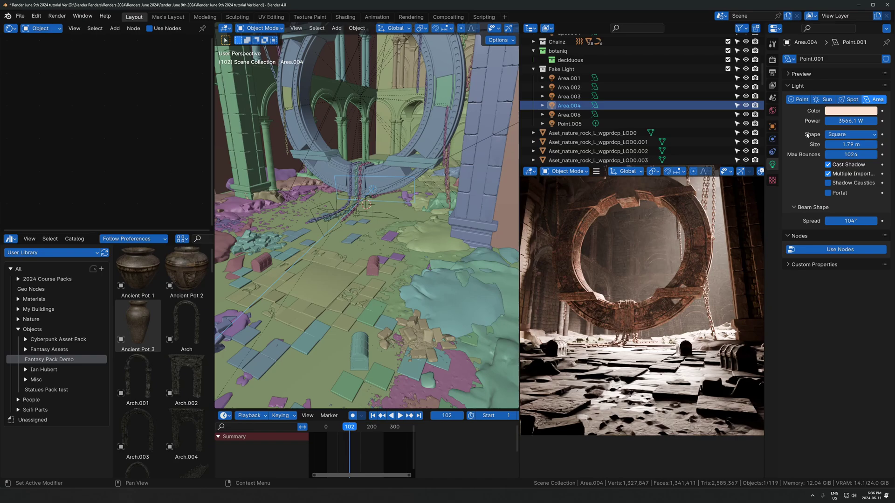
click(842, 121)
click(839, 121)
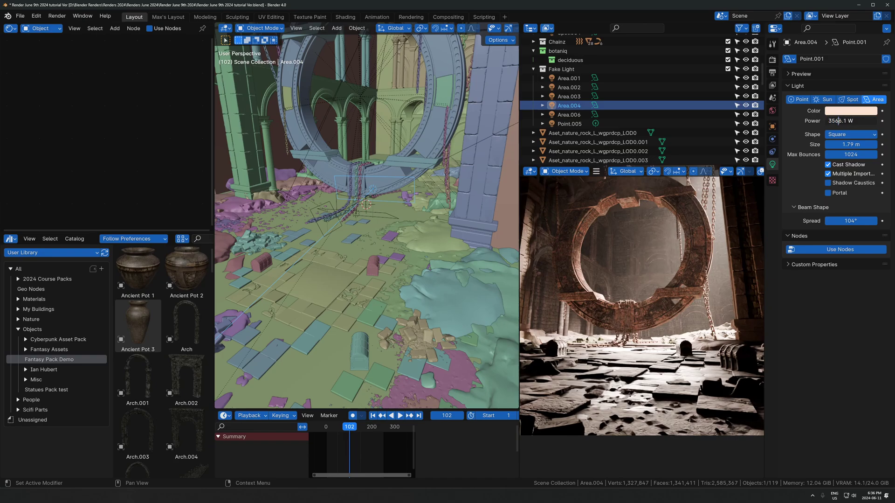
key(BackSpace)
key(Return)
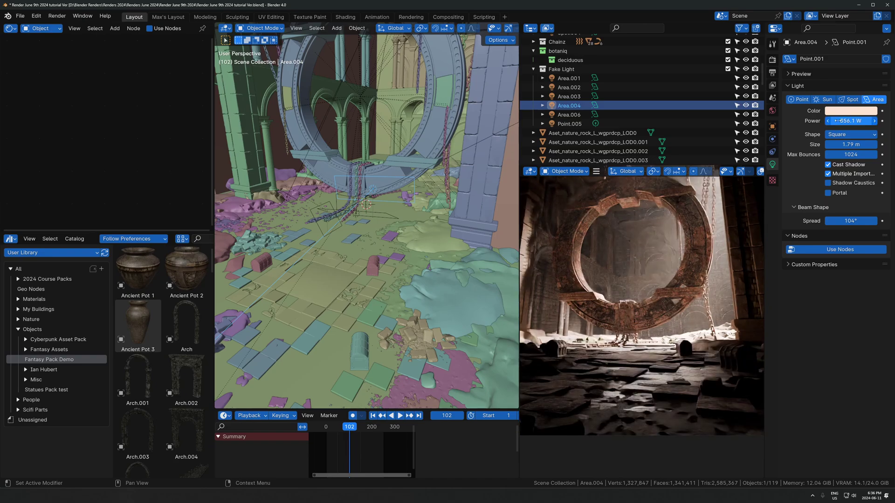
click(839, 120)
drag(832, 121, 825, 123)
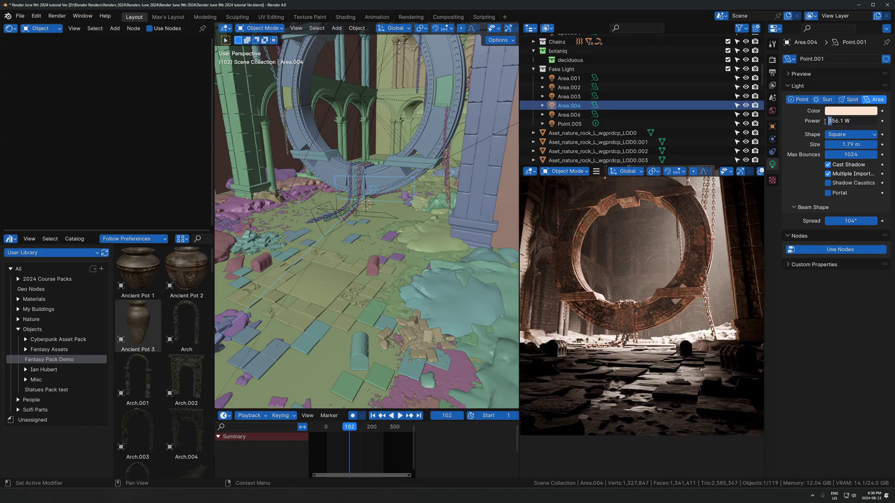
text(1)
key(Return)
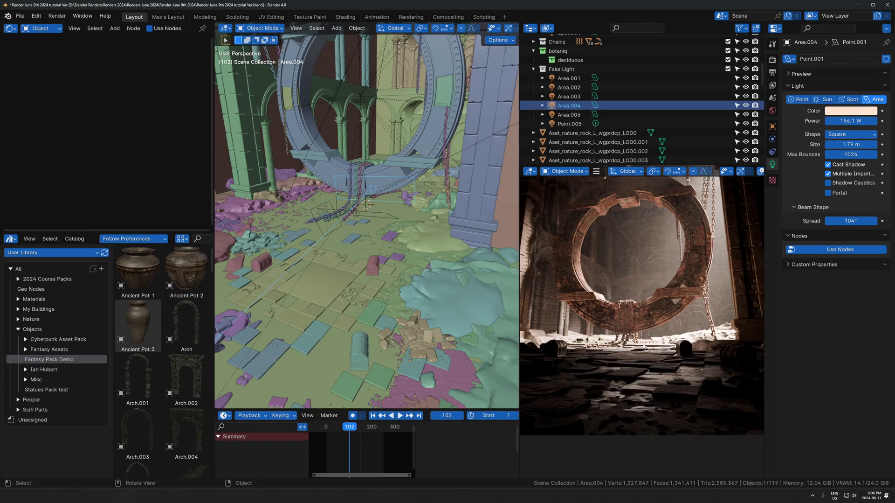
- Undo the recent power changes on the Area.004 light
scroll(653, 332, down, 1)
scroll(742, 345, down, 1)
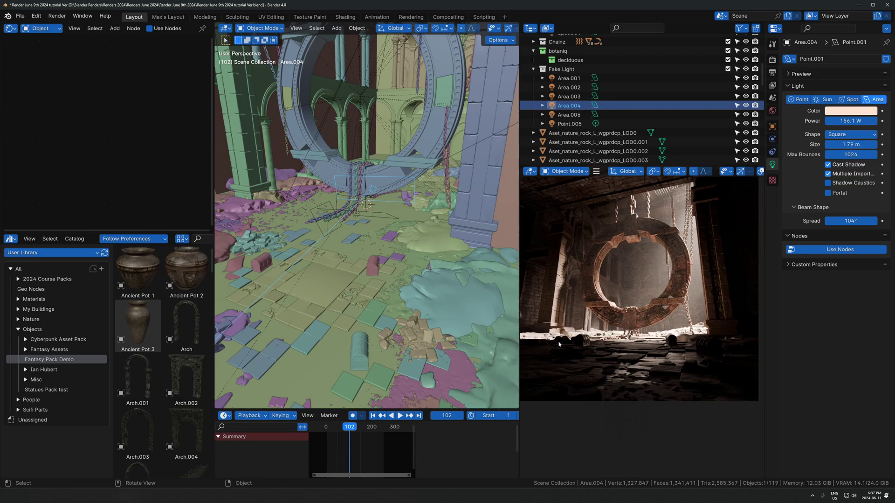
key(ctrl+z)
key(ctrl+z)
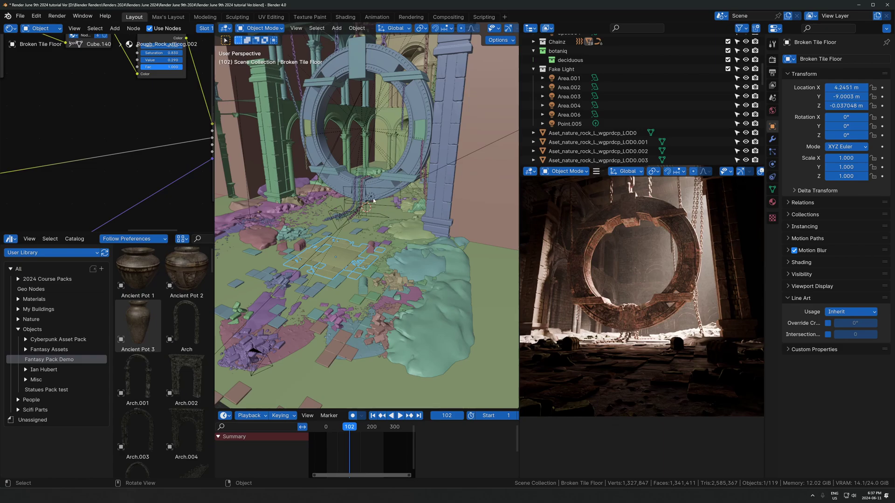
- Examine the broken tile floor and scattered rubble in front of the ring, selecting the Debris Pile.001 object
scroll(314, 266, up, 3)
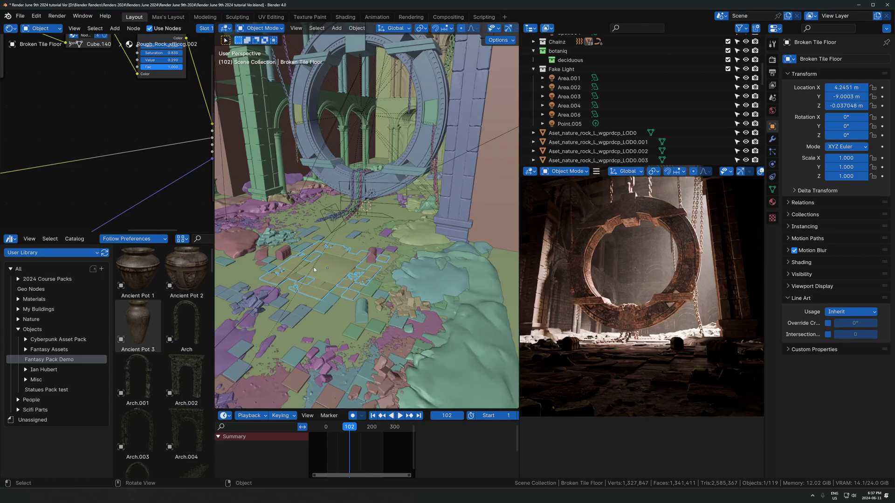
middle_drag(314, 266, 394, 295)
scroll(360, 261, up, 3)
scroll(373, 279, down, 2)
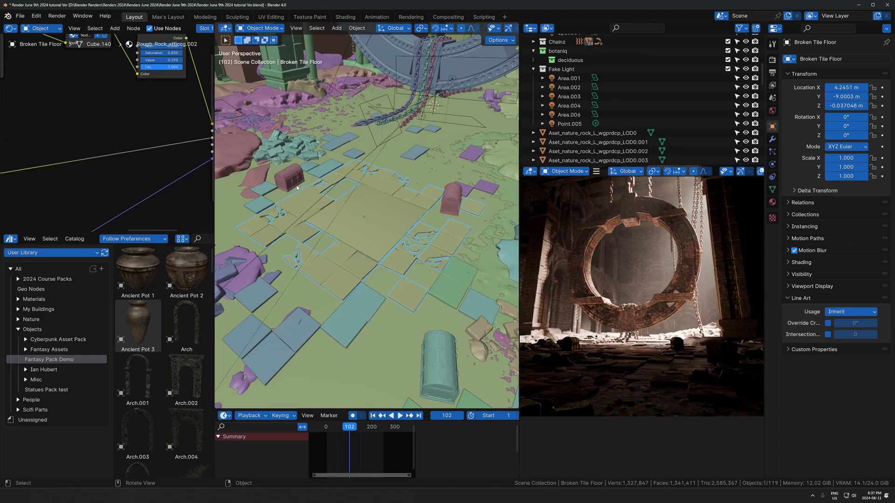
click(297, 185)
scroll(297, 185, down, 3)
middle_drag(297, 185, 351, 167)
click(306, 186)
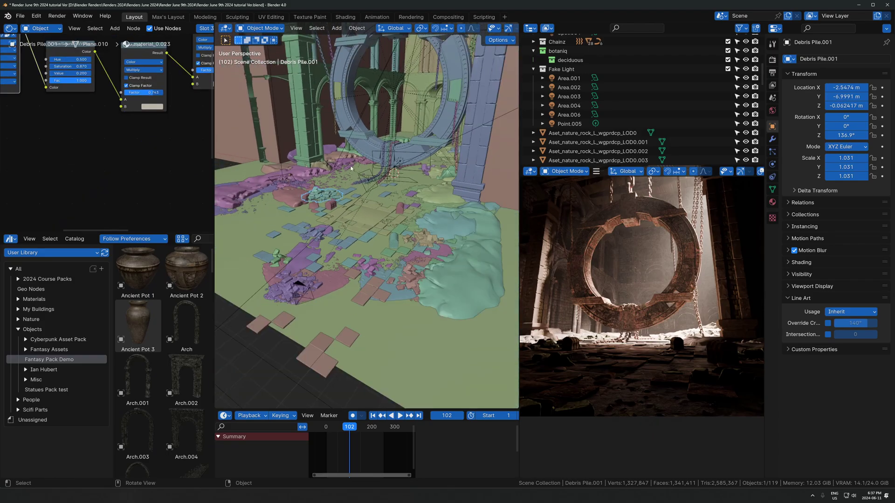